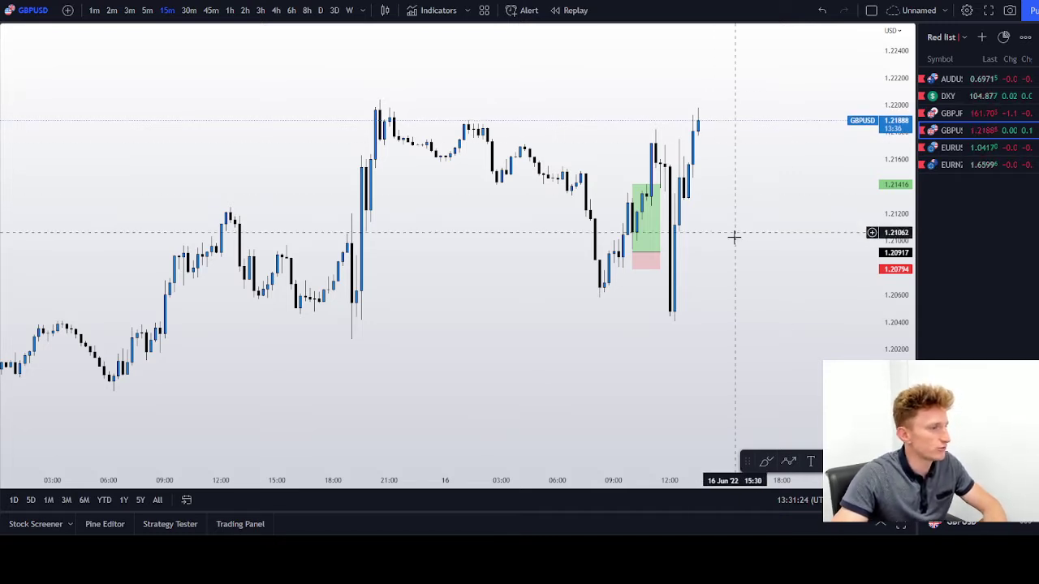
{"action": "scroll", "coordinate": [743, 270], "scroll_direction": "up", "scroll_amount": 1}
{"action": "scroll", "coordinate": [649, 259], "scroll_direction": "up", "scroll_amount": 1}
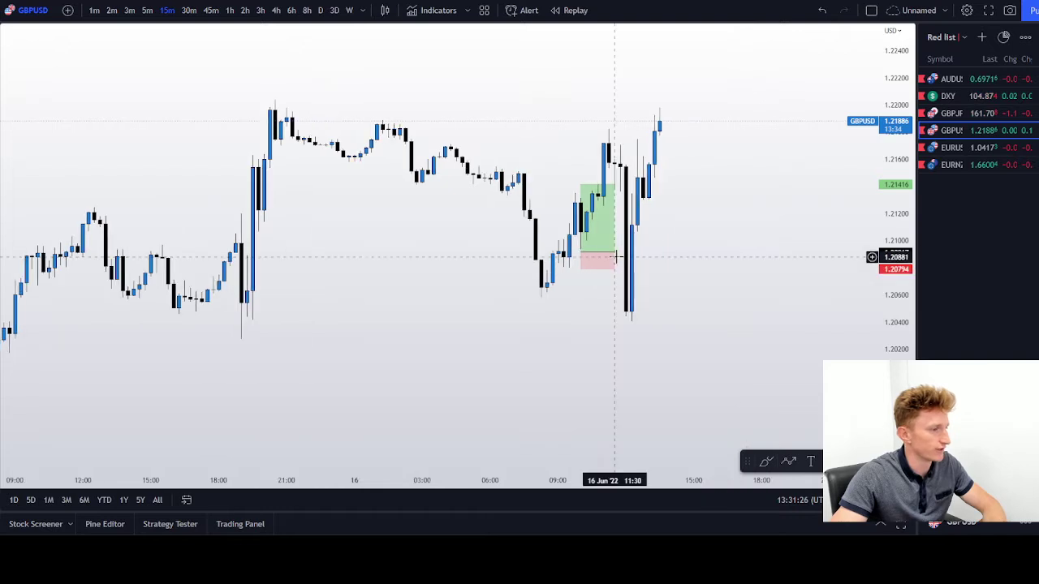
{"action": "left_click_drag", "start_coordinate": [721, 237], "coordinate": [740, 243]}
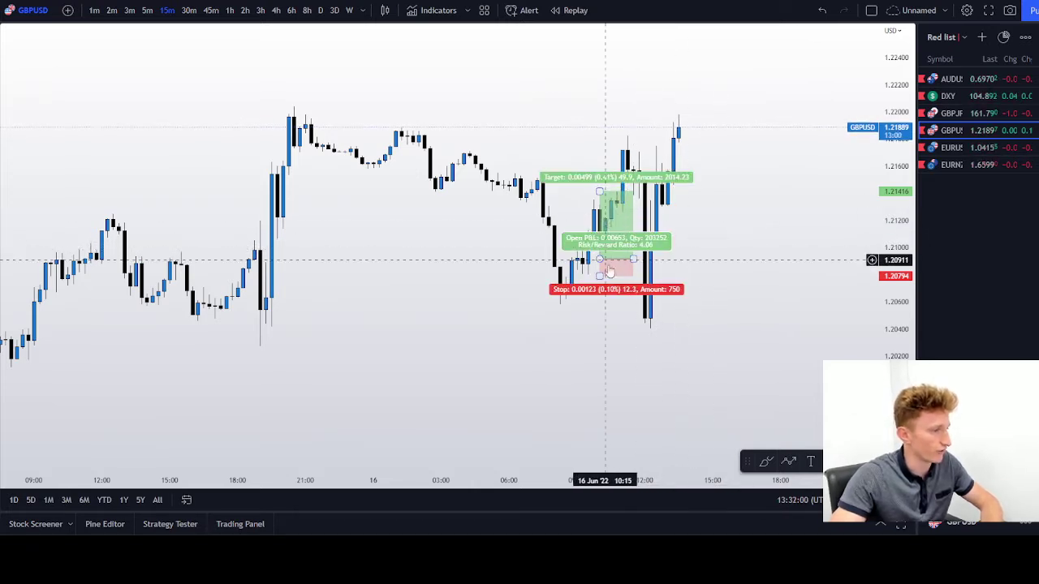
- Open the DXY chart from the watchlist, hide the watchlist and examine price at the orange zone
{"action": "left_click", "coordinate": [965, 96]}
{"action": "left_click", "coordinate": [1035, 37]}
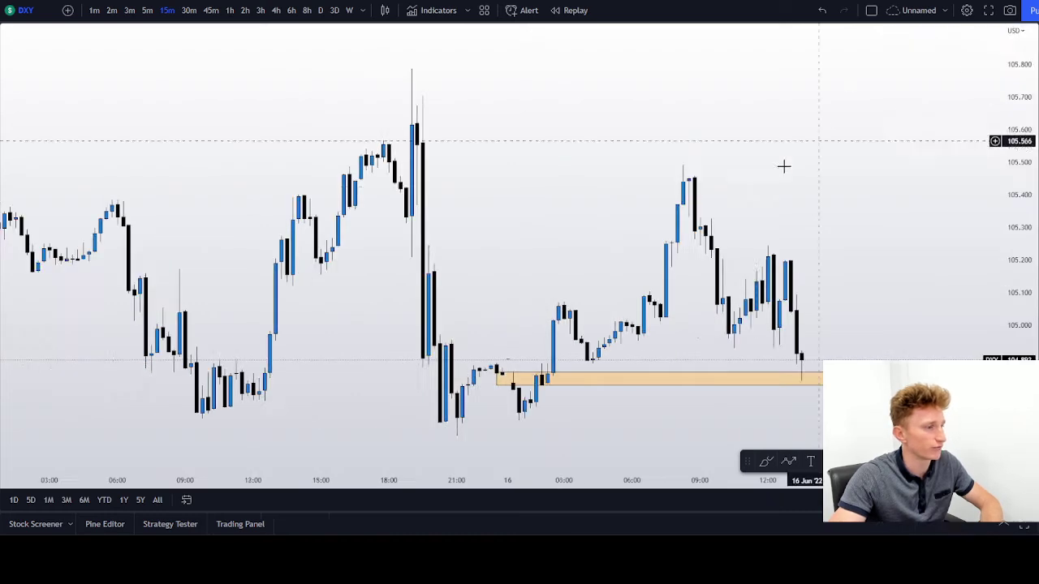
{"action": "scroll", "coordinate": [874, 206], "scroll_direction": "down", "scroll_amount": 2}
{"action": "left_click_drag", "start_coordinate": [874, 207], "coordinate": [802, 210]}
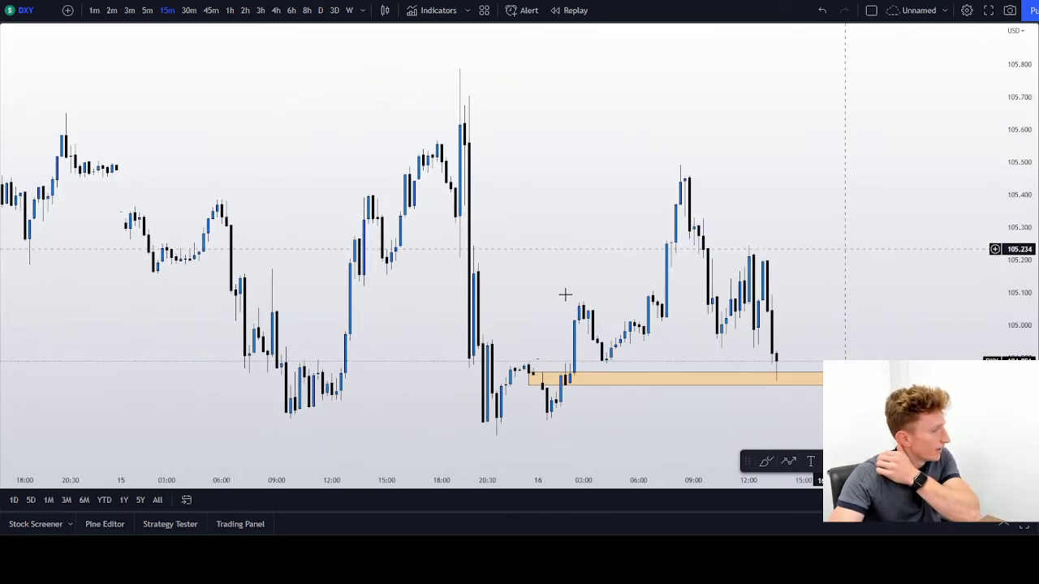
{"action": "left_click", "coordinate": [754, 372]}
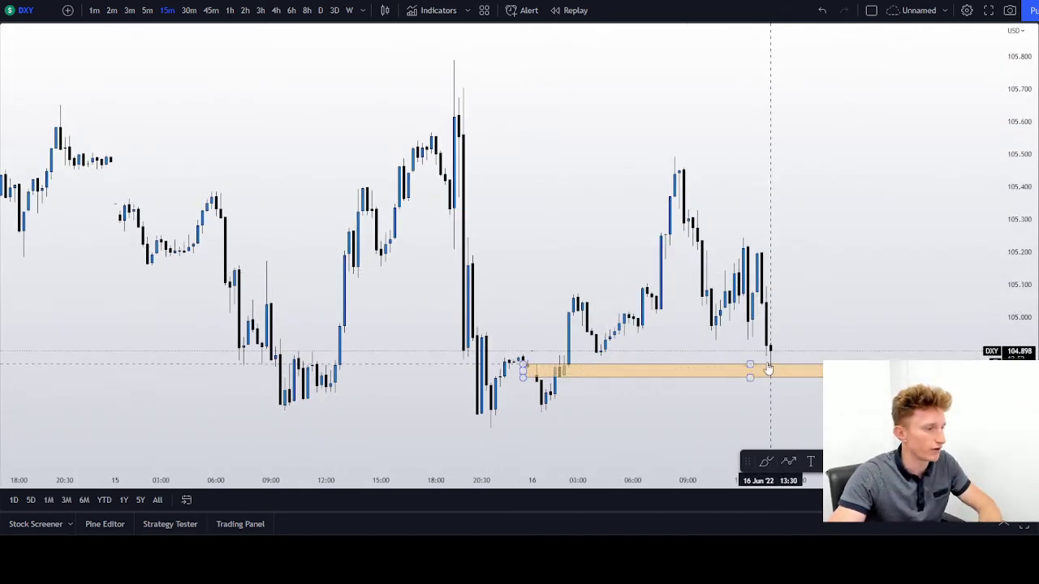
{"action": "left_click_drag", "start_coordinate": [798, 322], "coordinate": [788, 297]}
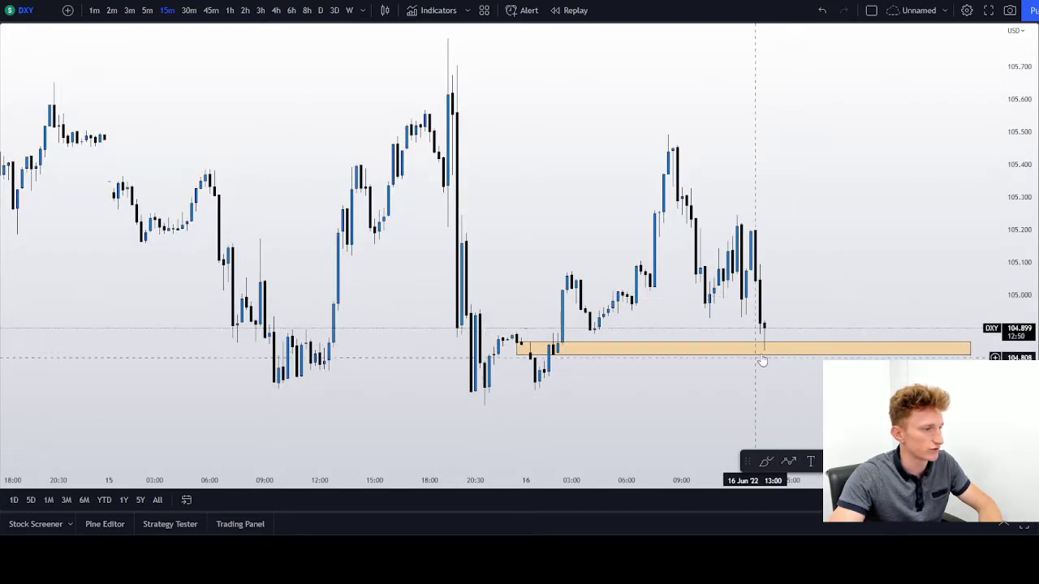
{"action": "left_click", "coordinate": [521, 350]}
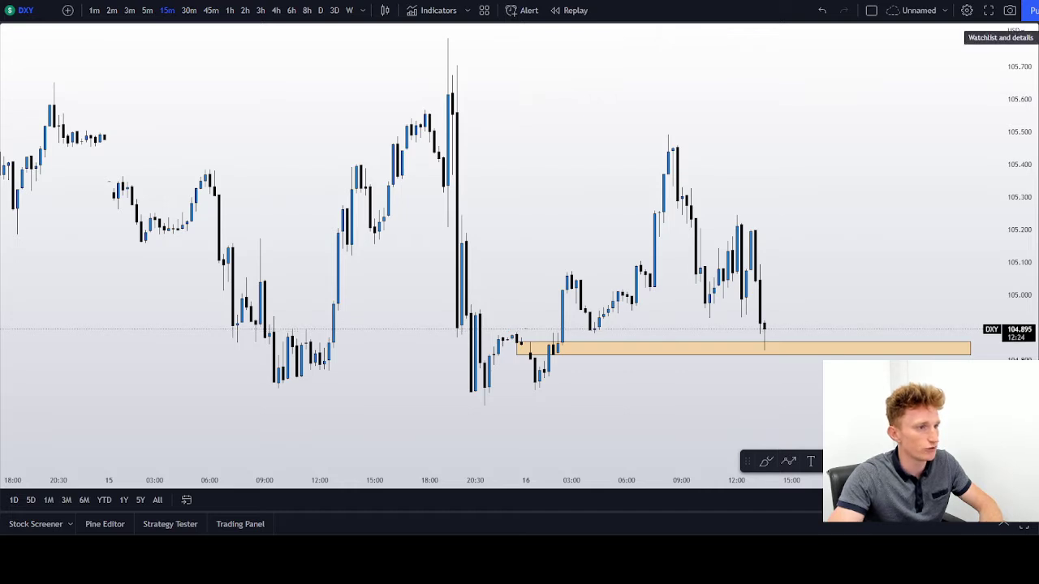
- Open the EURUSD chart with the watchlist hidden and examine the orange supply zone, projected path and short position
{"action": "left_click", "coordinate": [1037, 38]}
{"action": "left_click", "coordinate": [1037, 37]}
{"action": "left_click", "coordinate": [1037, 37]}
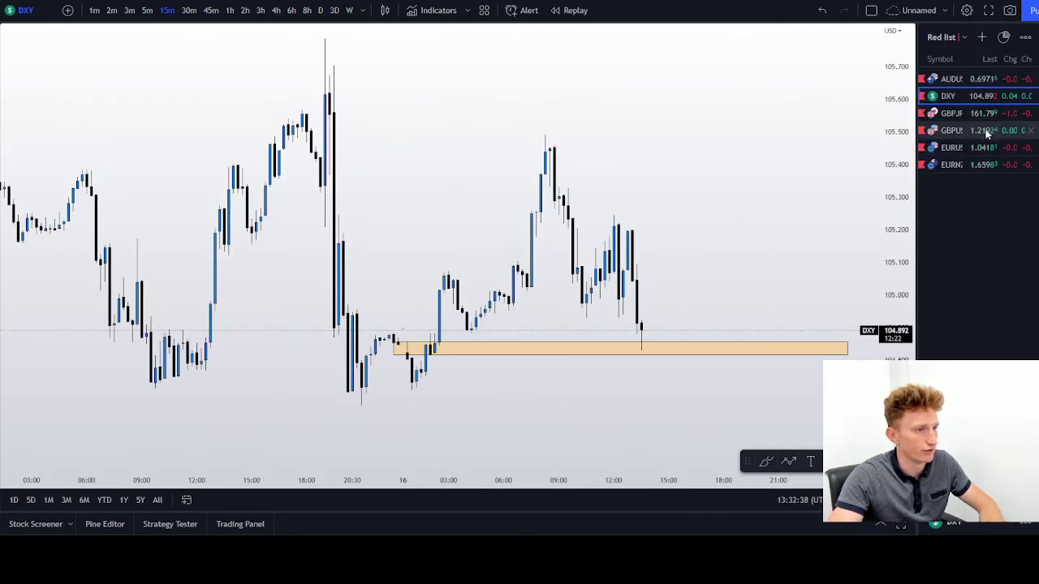
{"action": "left_click", "coordinate": [979, 149]}
{"action": "left_click", "coordinate": [1037, 37]}
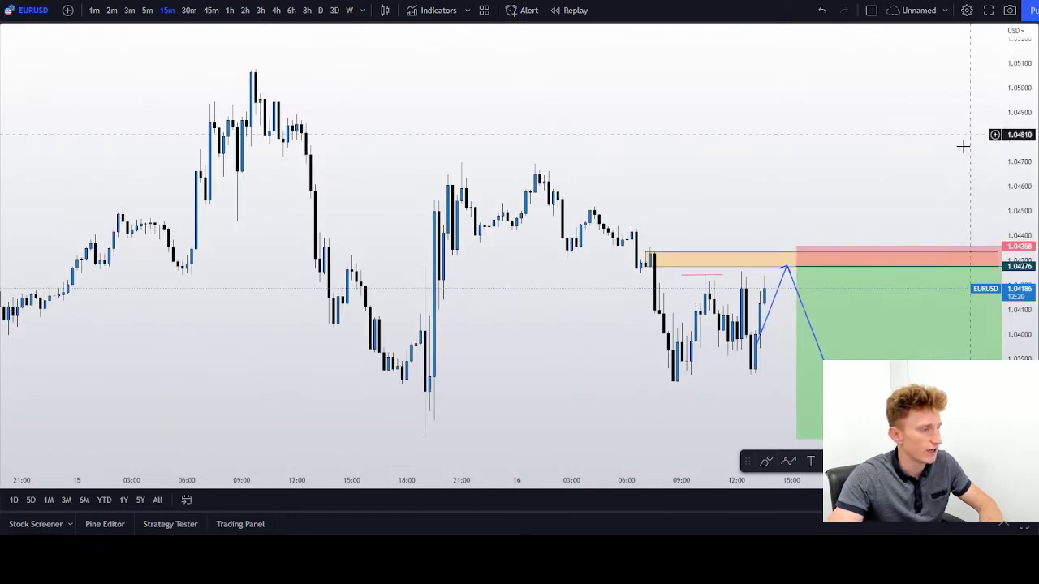
{"action": "left_click_drag", "start_coordinate": [1023, 203], "coordinate": [1023, 226]}
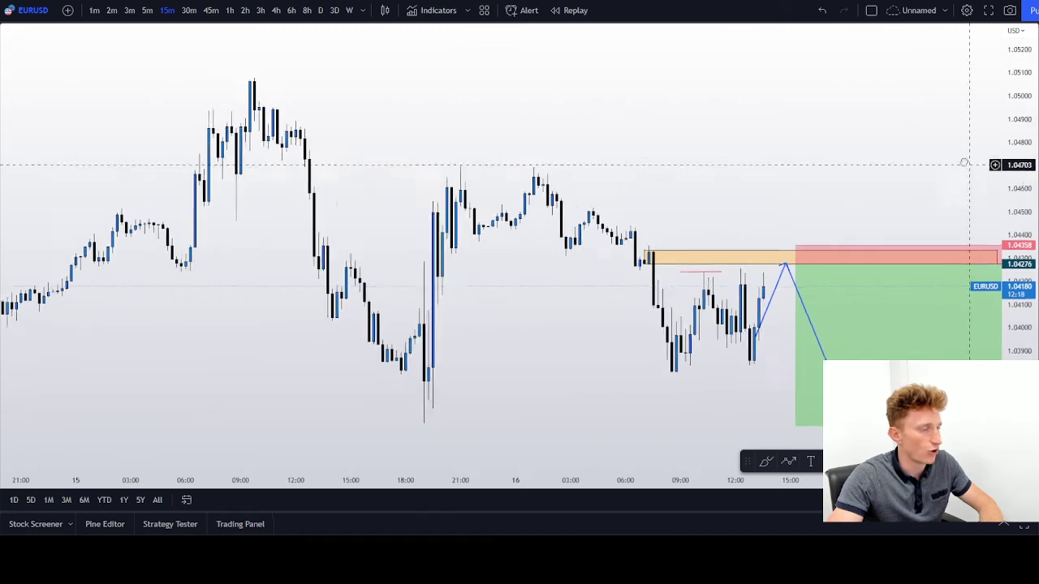
{"action": "left_click_drag", "start_coordinate": [782, 303], "coordinate": [756, 278]}
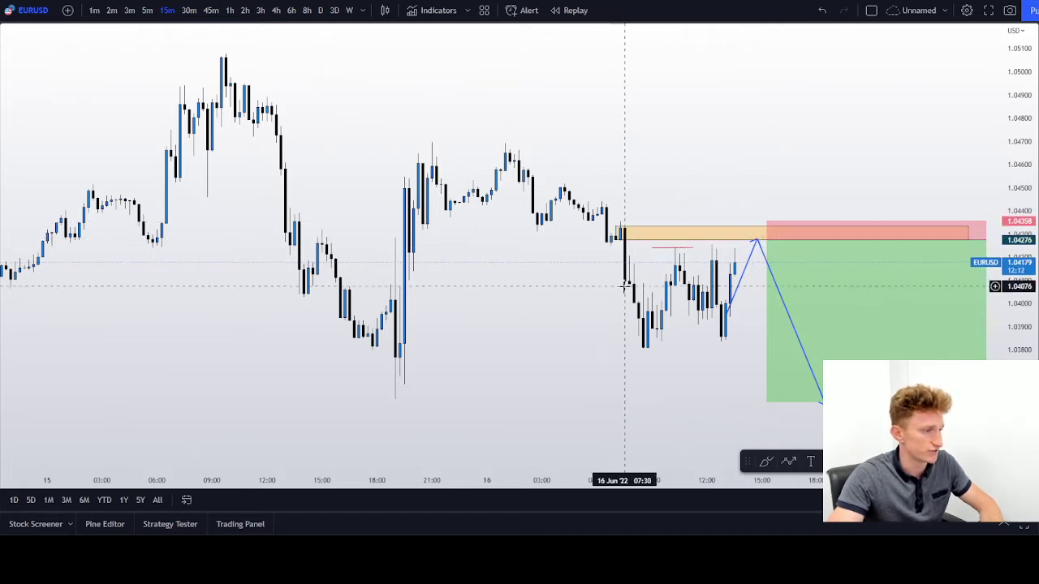
{"action": "left_click", "coordinate": [620, 235]}
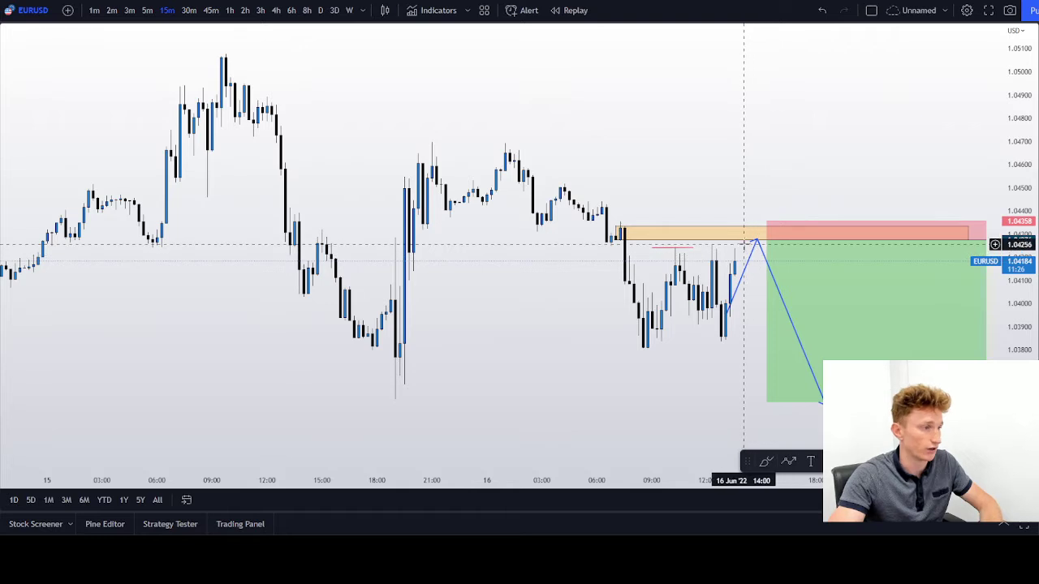
{"action": "left_click", "coordinate": [782, 241]}
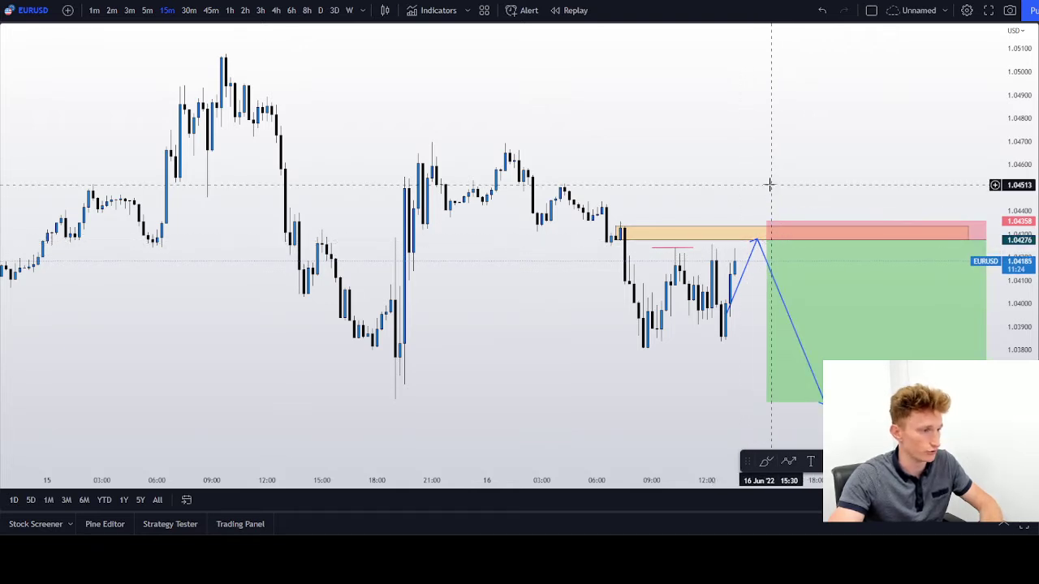
{"action": "left_click", "coordinate": [742, 227]}
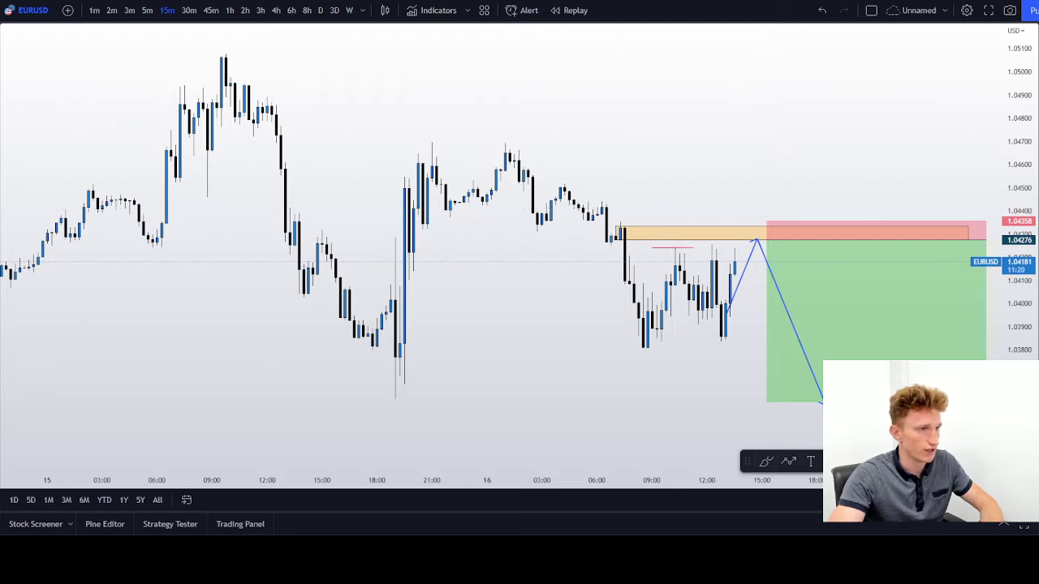
- Switch back to the DXY chart and hide the watchlist to bring the orange zone into full view
{"action": "left_click", "coordinate": [1037, 48]}
{"action": "left_click", "coordinate": [983, 95]}
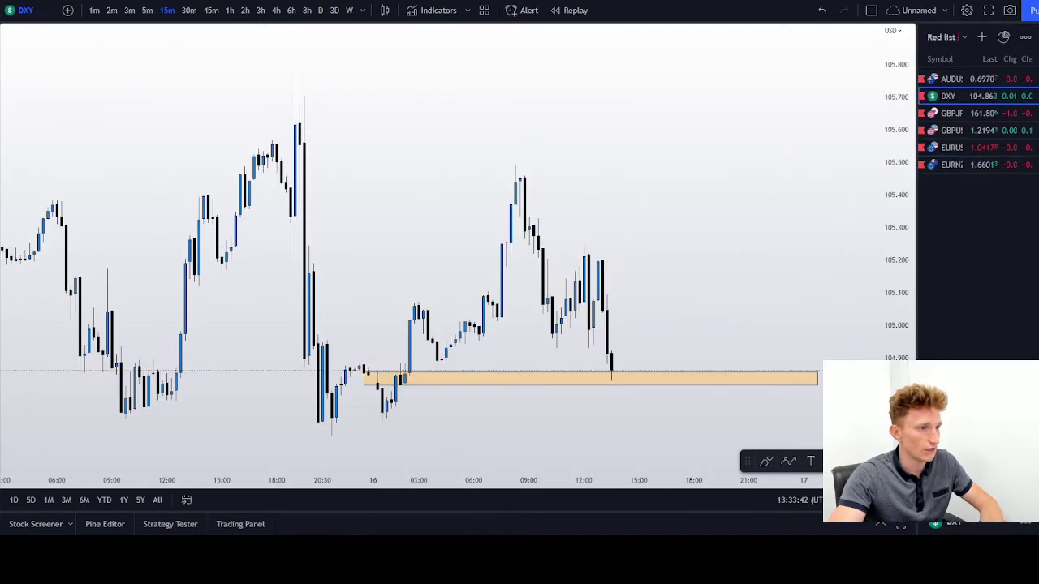
{"action": "left_click", "coordinate": [1038, 48]}
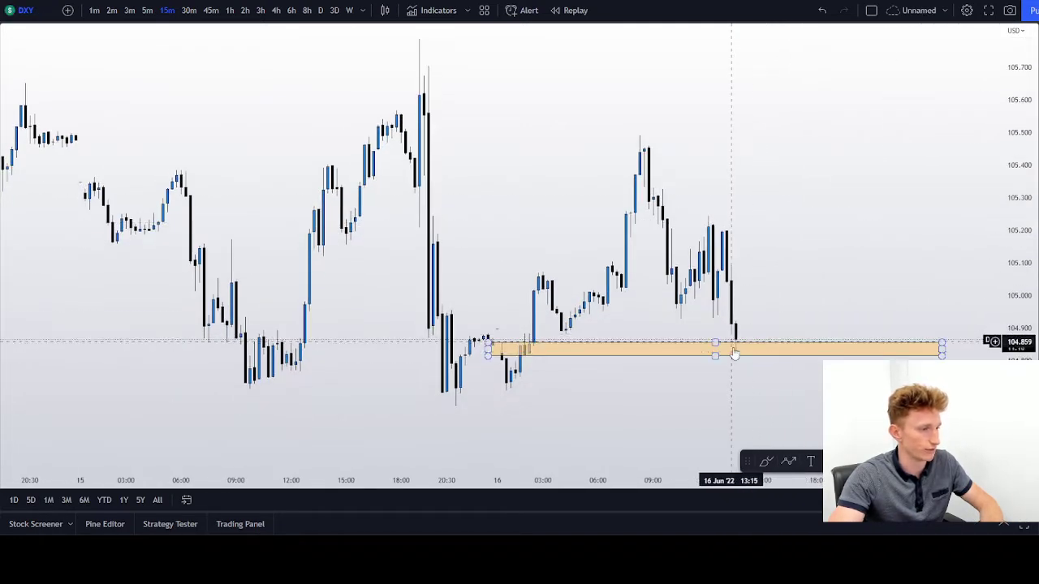
{"action": "left_click_drag", "start_coordinate": [799, 302], "coordinate": [789, 294]}
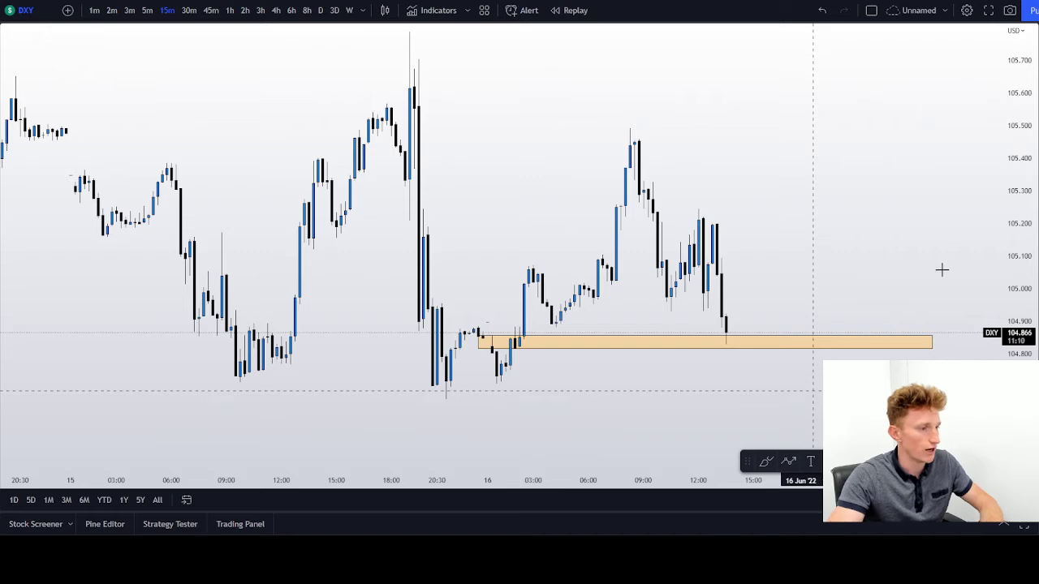
- Draw a trend line across the 14 June high at about 105.65, from 14 June 18:30 to 15 June 00:30
{"action": "scroll", "coordinate": [942, 270], "scroll_direction": "down", "scroll_amount": 4}
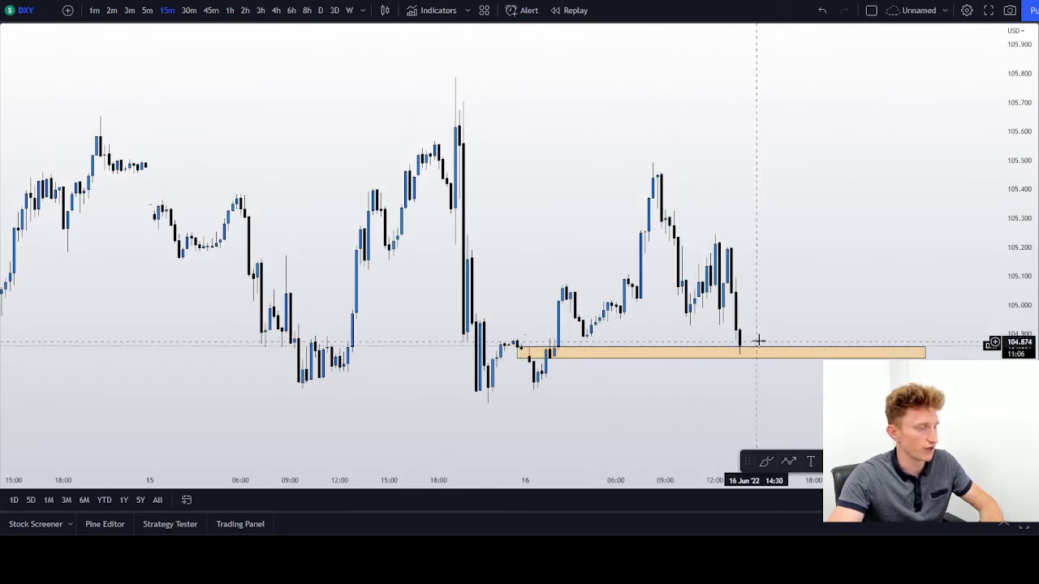
{"action": "left_click_drag", "start_coordinate": [297, 88], "coordinate": [344, 98]}
{"action": "left_click", "coordinate": [121, 113]}
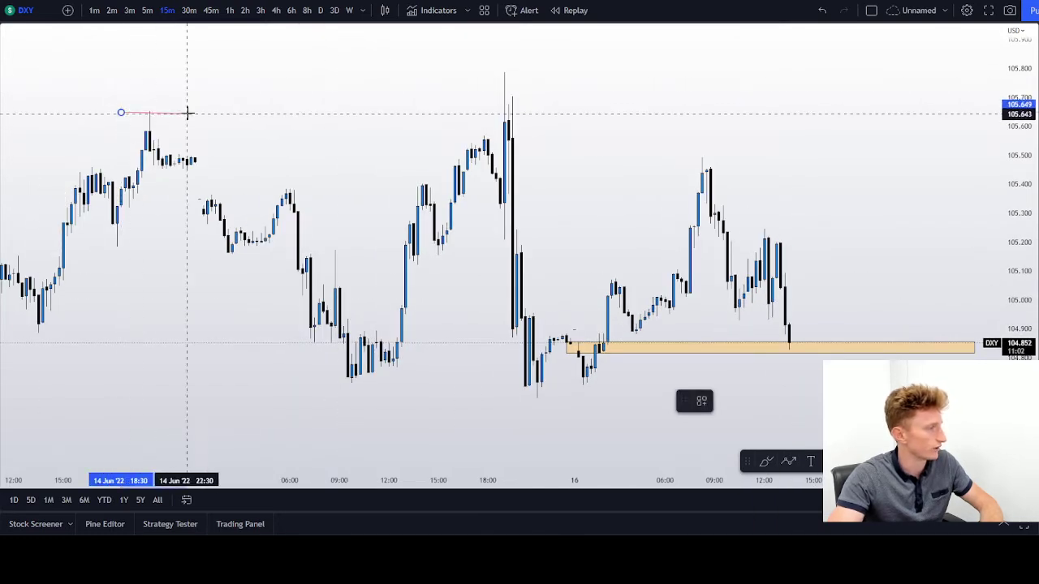
{"action": "left_click", "coordinate": [200, 113]}
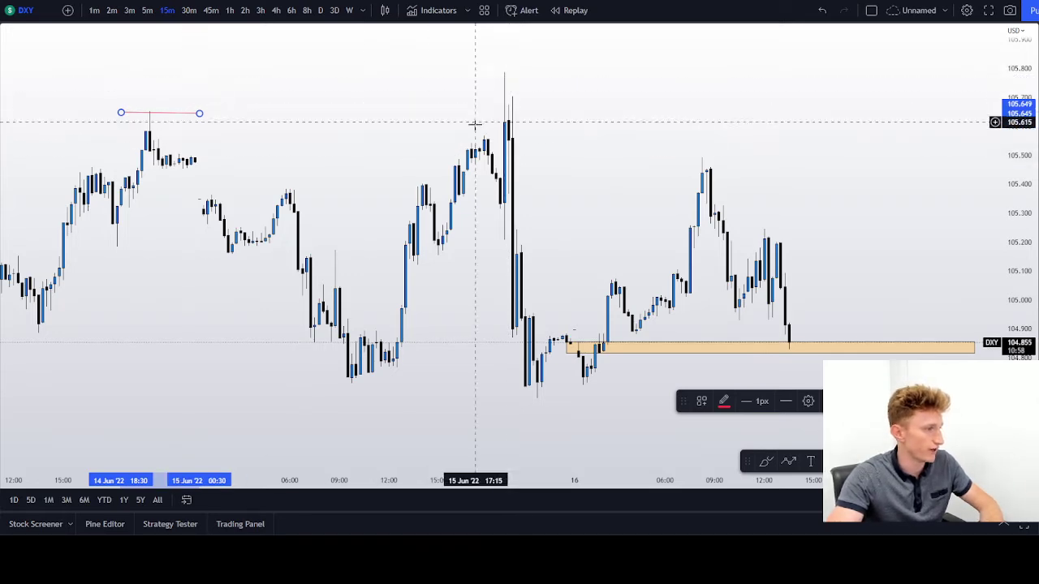
{"action": "left_click", "coordinate": [490, 357]}
- Examine the DXY swing highs and lows from 13 to 16 June around the orange zone
{"action": "left_click_drag", "start_coordinate": [490, 358], "coordinate": [507, 294]}
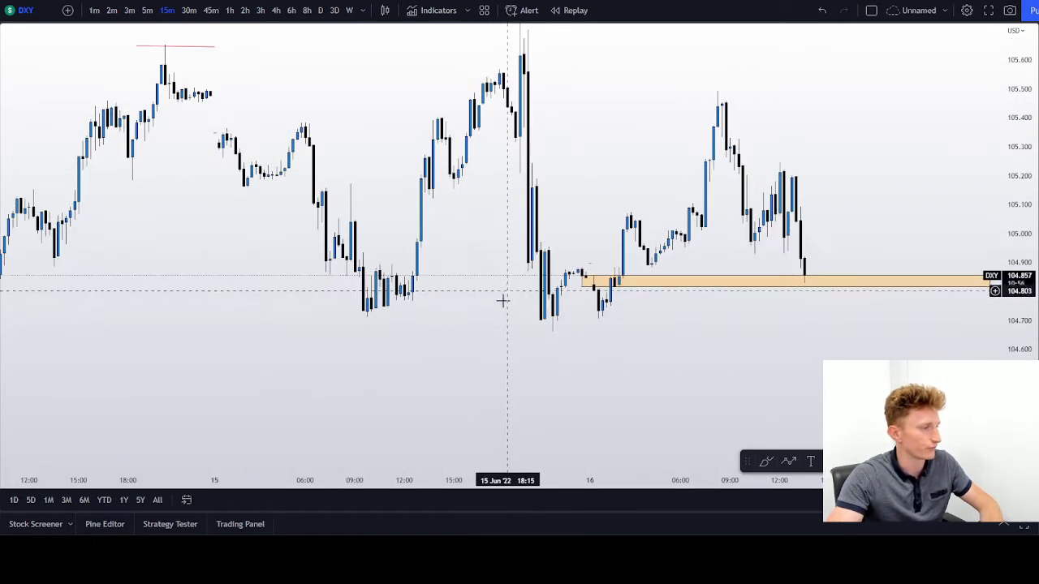
{"action": "scroll", "coordinate": [503, 302], "scroll_direction": "down", "scroll_amount": 1}
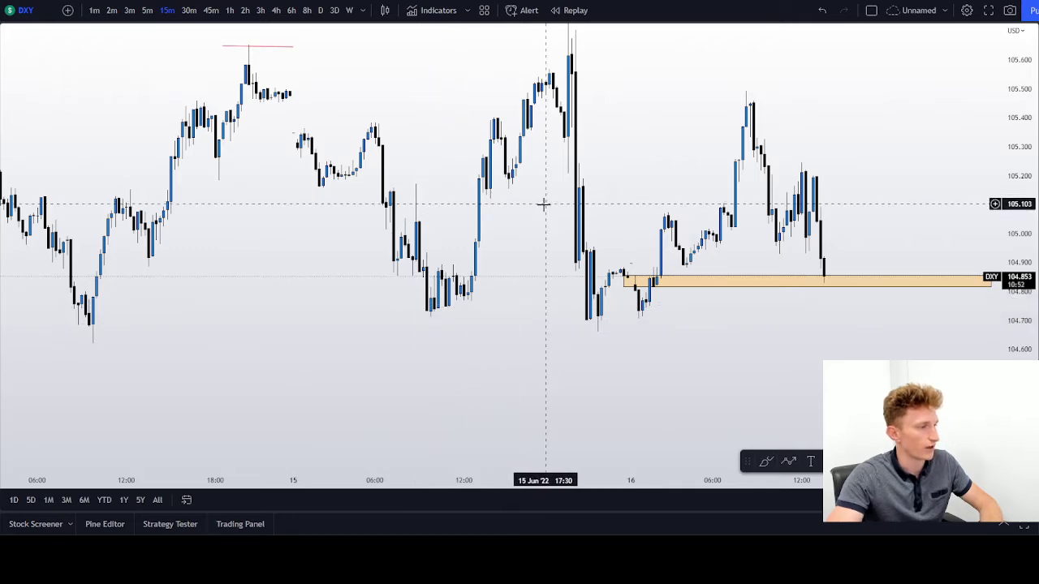
{"action": "left_click_drag", "start_coordinate": [545, 204], "coordinate": [525, 230]}
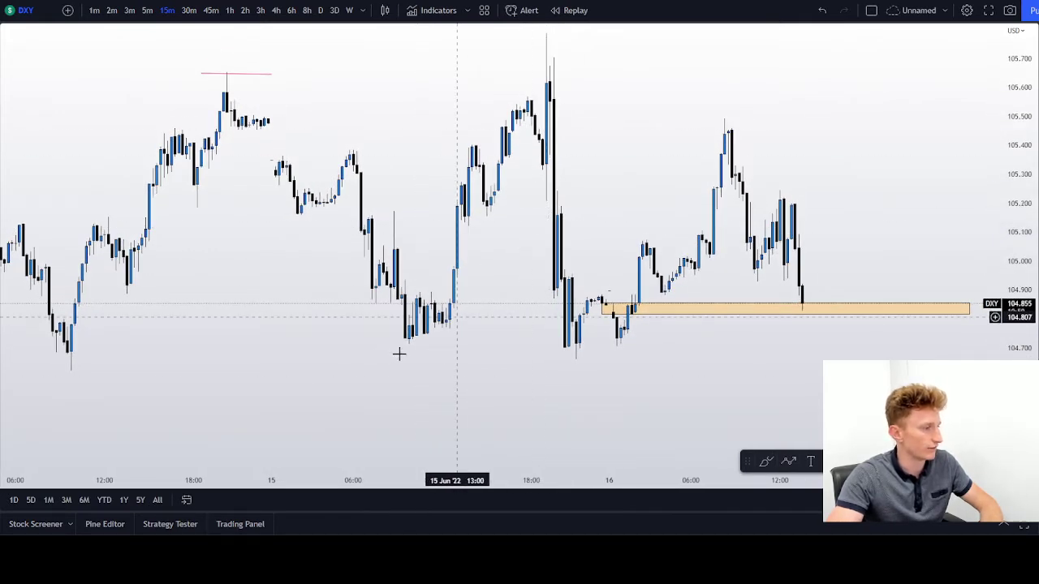
{"action": "left_click_drag", "start_coordinate": [455, 329], "coordinate": [438, 358]}
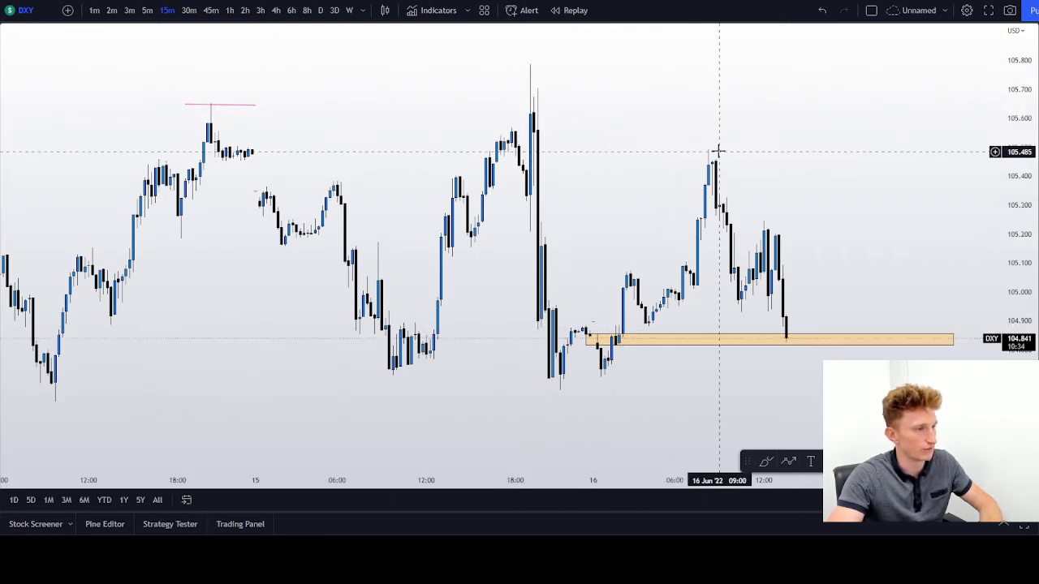
{"action": "left_click_drag", "start_coordinate": [853, 236], "coordinate": [839, 218]}
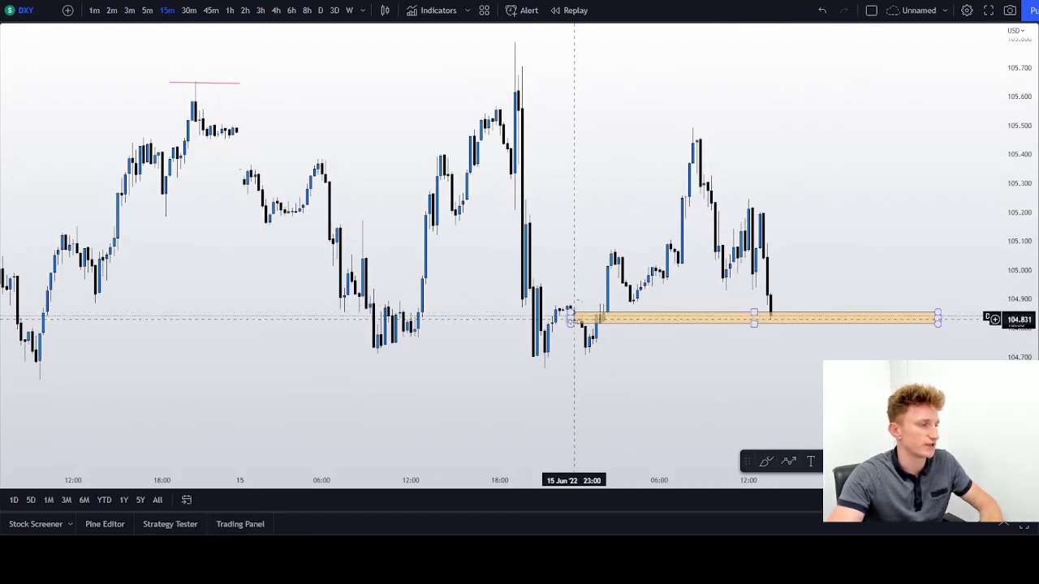
{"action": "scroll", "coordinate": [800, 331], "scroll_direction": "down", "scroll_amount": 2}
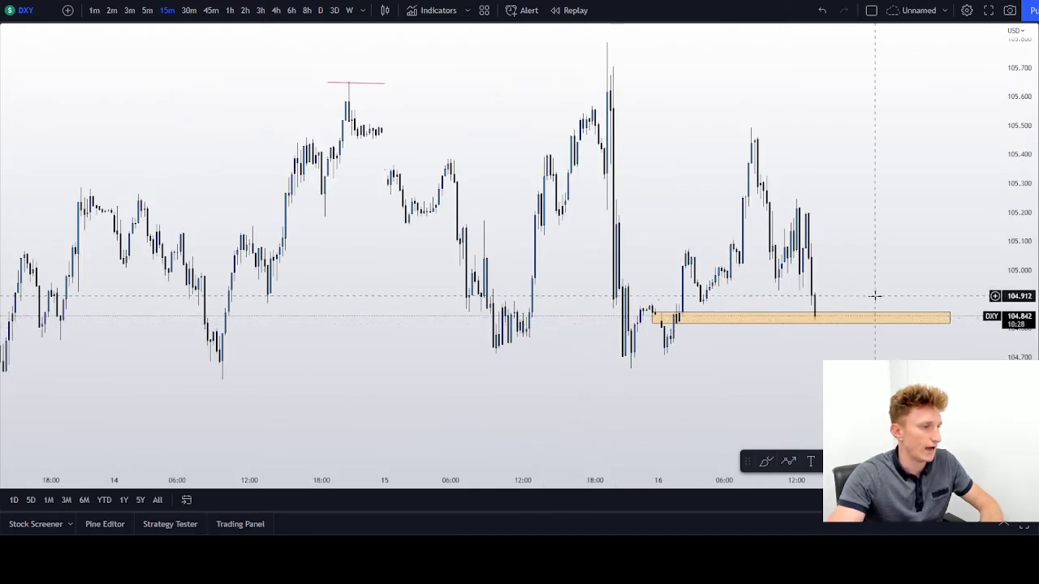
{"action": "scroll", "coordinate": [845, 297], "scroll_direction": "down", "scroll_amount": 2}
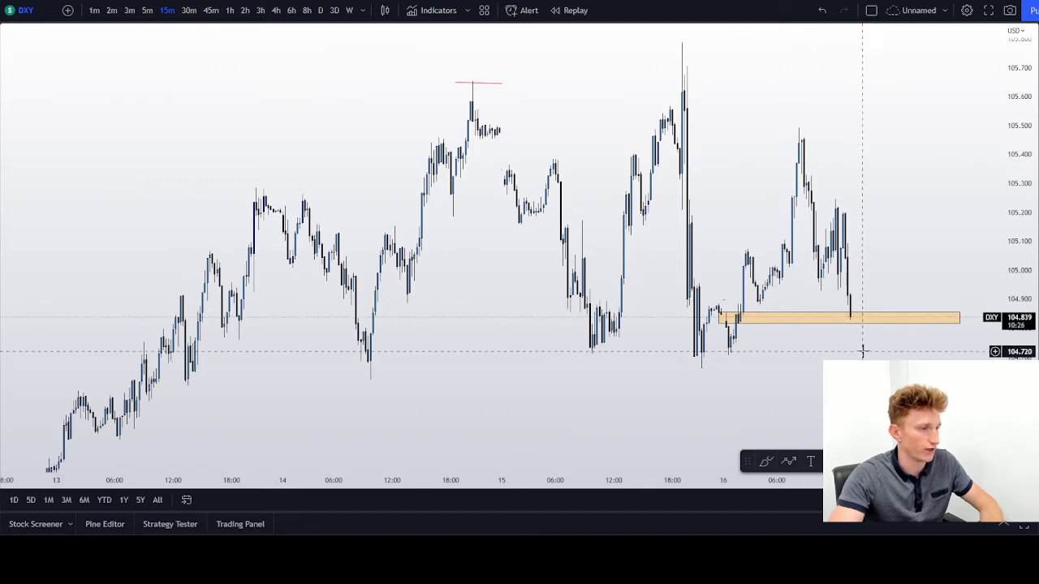
- Draw a projected DXY path with arrows falling from about 105.0 through the orange zone to below 104.7, then rising to about 105.1
{"action": "left_click_drag", "start_coordinate": [863, 351], "coordinate": [839, 342]}
{"action": "left_click", "coordinate": [2, 70]}
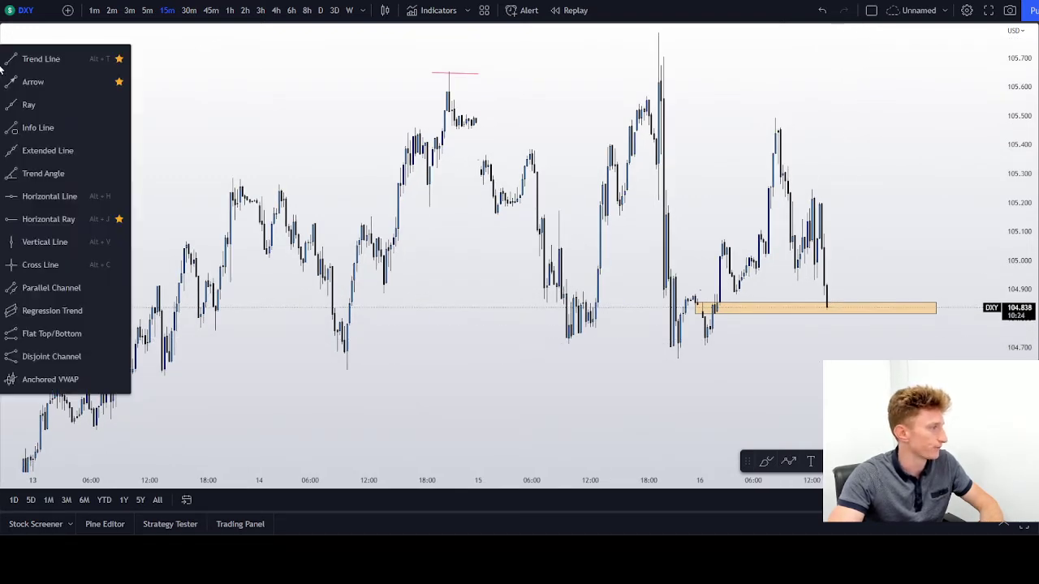
{"action": "left_click", "coordinate": [32, 81]}
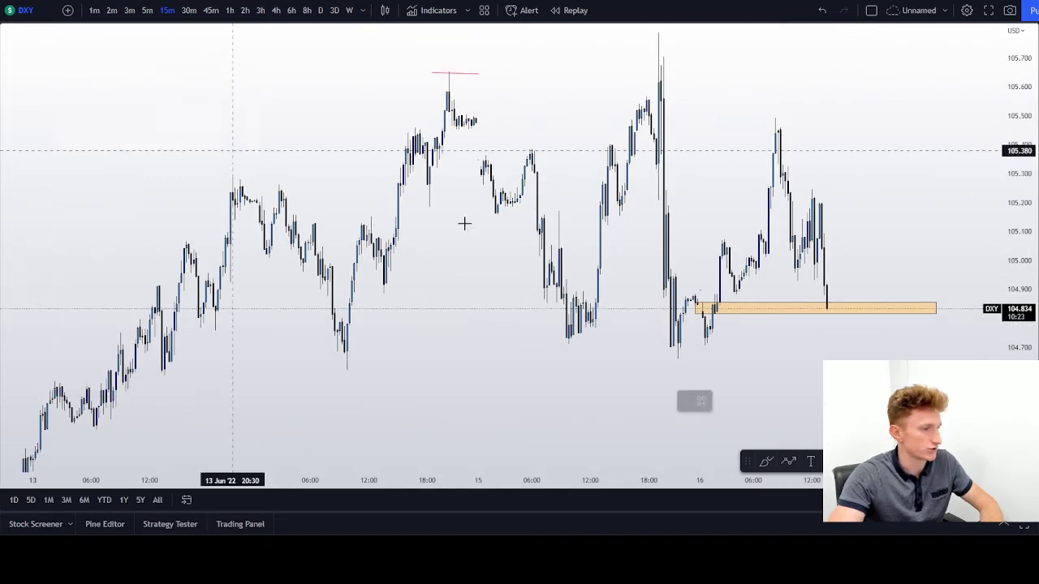
{"action": "left_click", "coordinate": [841, 261]}
{"action": "left_click", "coordinate": [877, 359]}
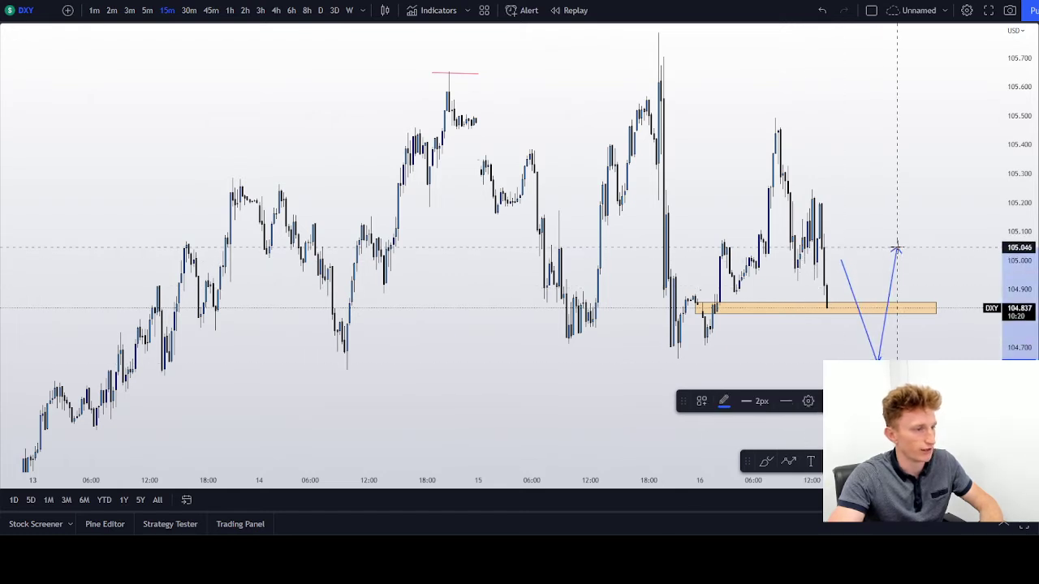
{"action": "left_click", "coordinate": [898, 238]}
{"action": "left_click", "coordinate": [870, 227]}
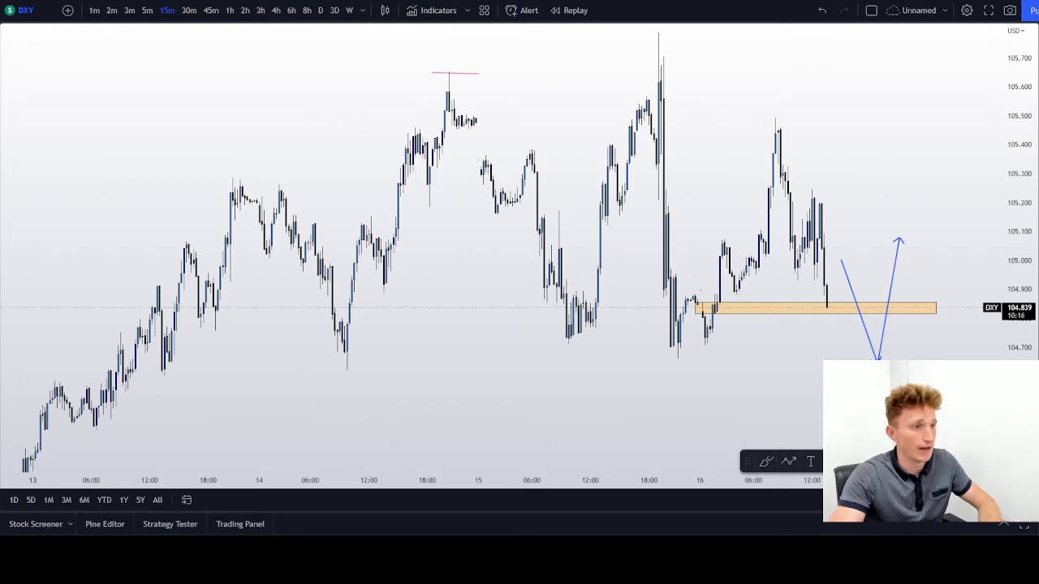
- Switch to the EURUSD chart and hide the watchlist
{"action": "left_click", "coordinate": [1036, 39]}
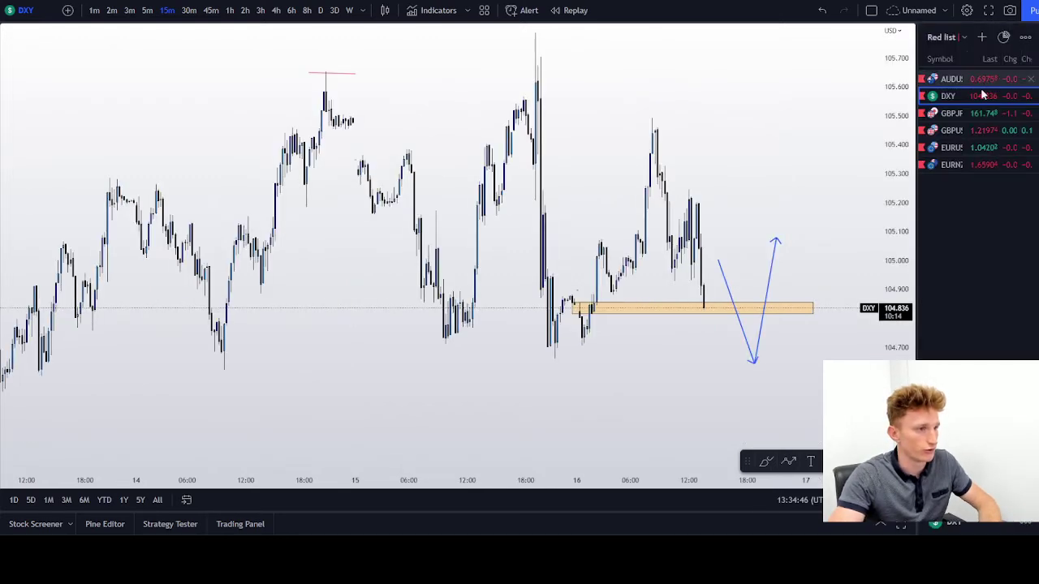
{"action": "left_click", "coordinate": [973, 149]}
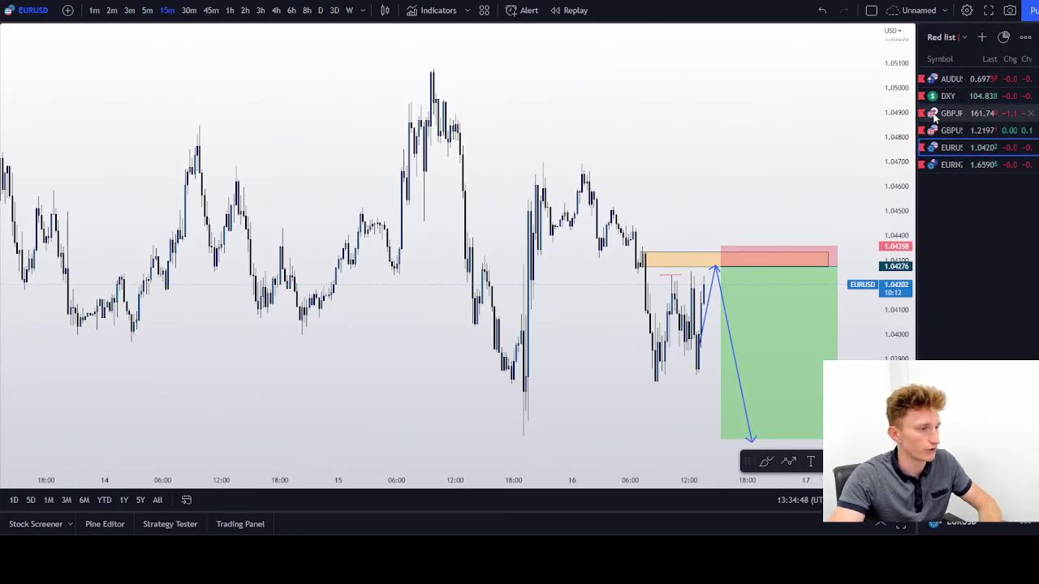
{"action": "left_click", "coordinate": [1036, 39]}
- Draw a trend line along the EURUSD low at about 1.0383, from 16 June 09:00 to about 14:15
{"action": "scroll", "coordinate": [807, 167], "scroll_direction": "up", "scroll_amount": 3}
{"action": "left_click_drag", "start_coordinate": [835, 155], "coordinate": [870, 105]}
{"action": "scroll", "coordinate": [749, 299], "scroll_direction": "up", "scroll_amount": 2}
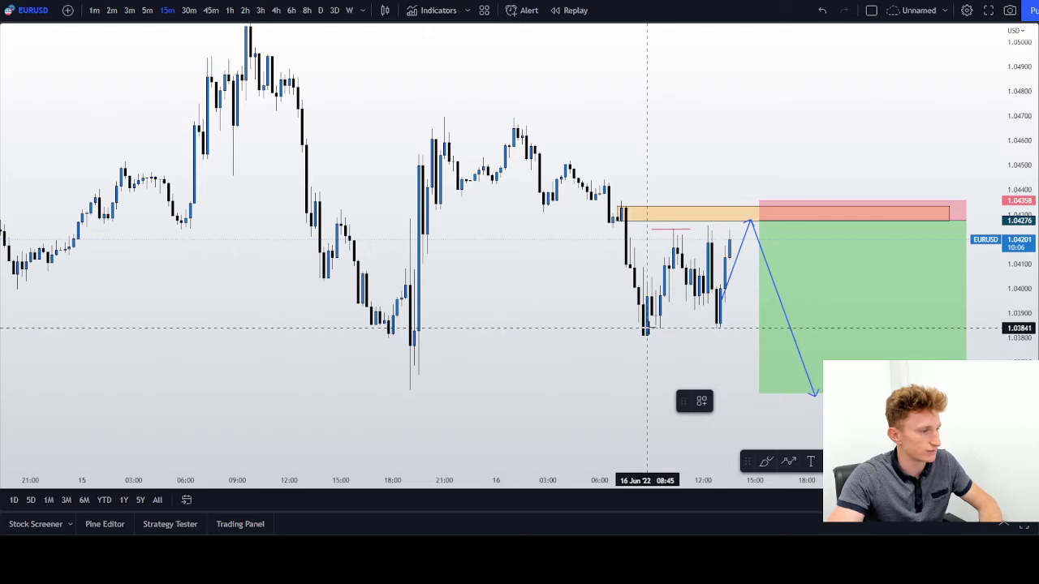
{"action": "left_click", "coordinate": [651, 330]}
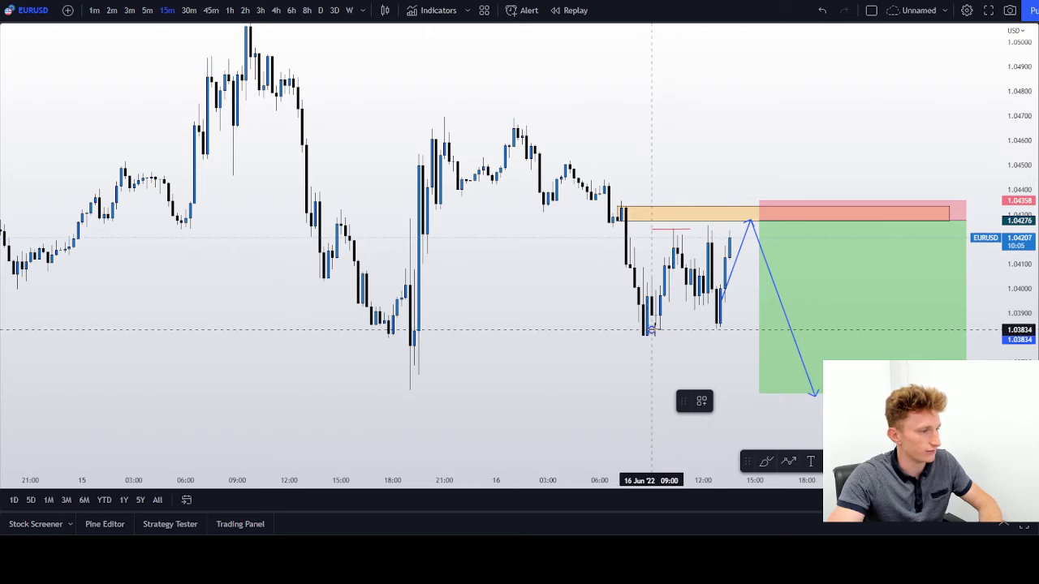
{"action": "left_click", "coordinate": [741, 319]}
{"action": "scroll", "coordinate": [657, 365], "scroll_direction": "up", "scroll_amount": 3}
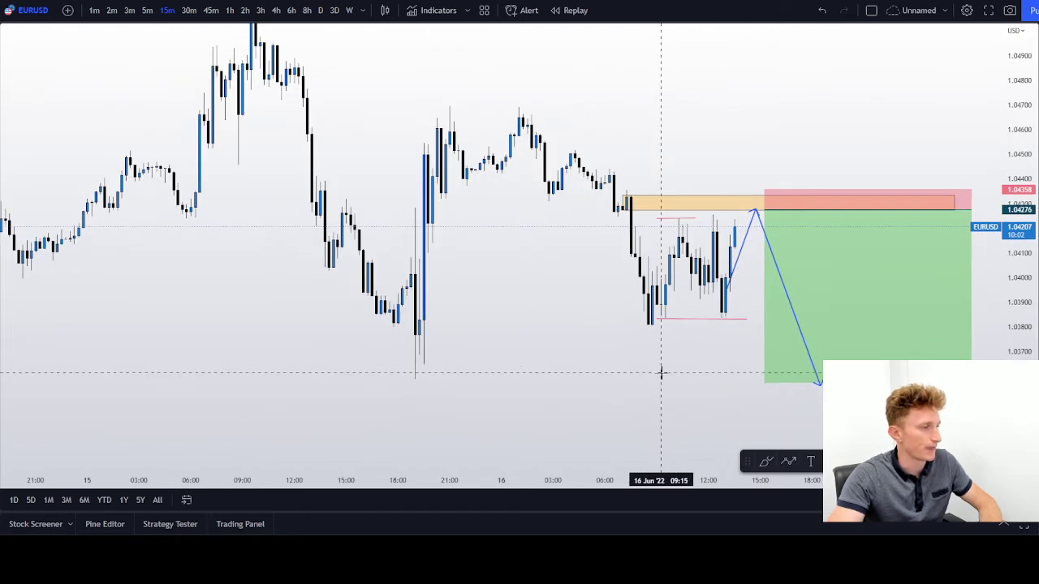
- Examine the EURUSD 15-minute price action from 13 to 16 June against the orange zone and the marked high and low
{"action": "scroll", "coordinate": [675, 389], "scroll_direction": "down", "scroll_amount": 2}
{"action": "left_click_drag", "start_coordinate": [1029, 244], "coordinate": [1029, 276]}
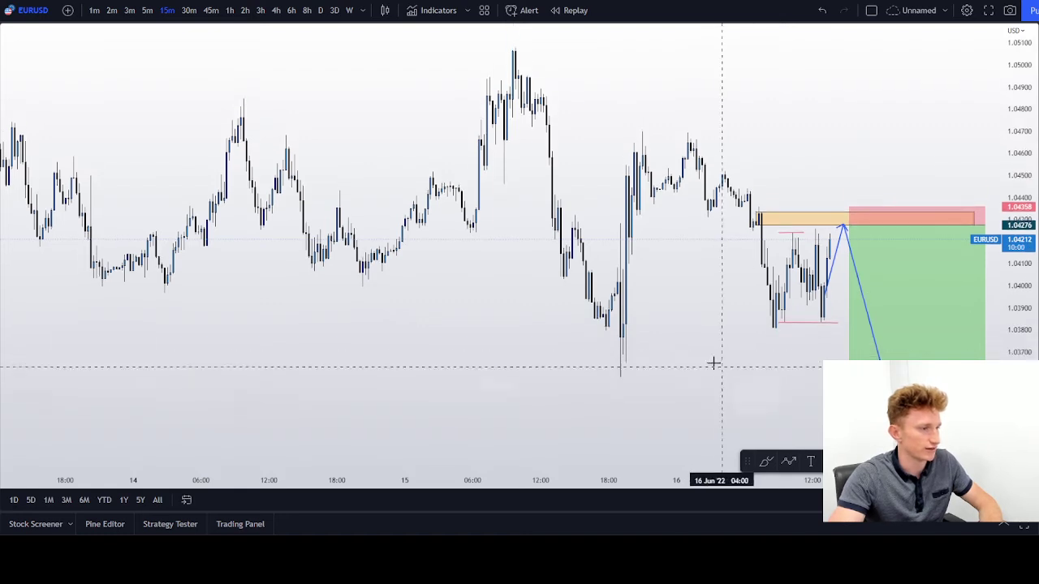
{"action": "left_click_drag", "start_coordinate": [759, 330], "coordinate": [761, 336]}
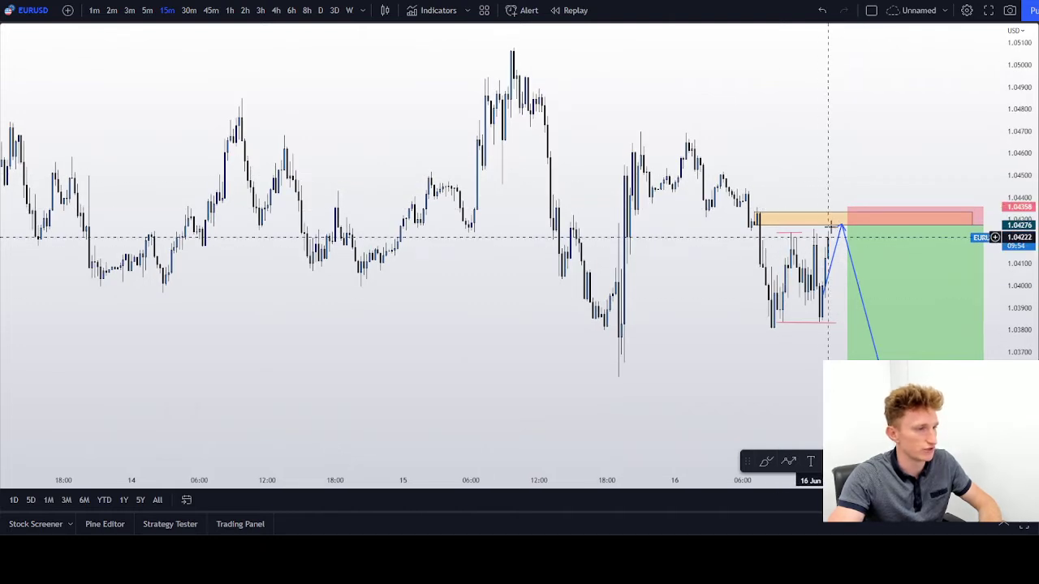
{"action": "left_click", "coordinate": [830, 224]}
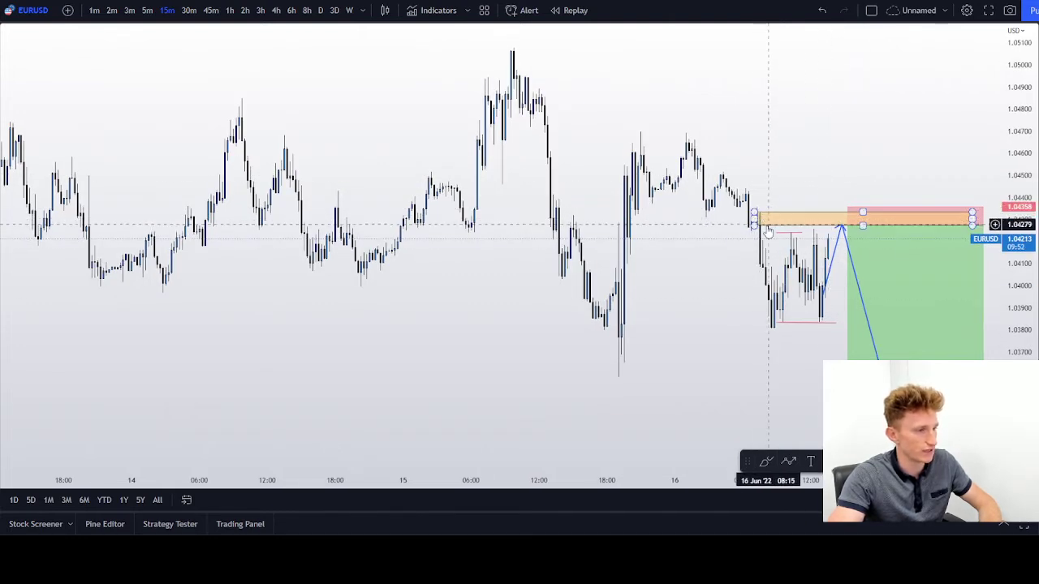
{"action": "left_click", "coordinate": [767, 232]}
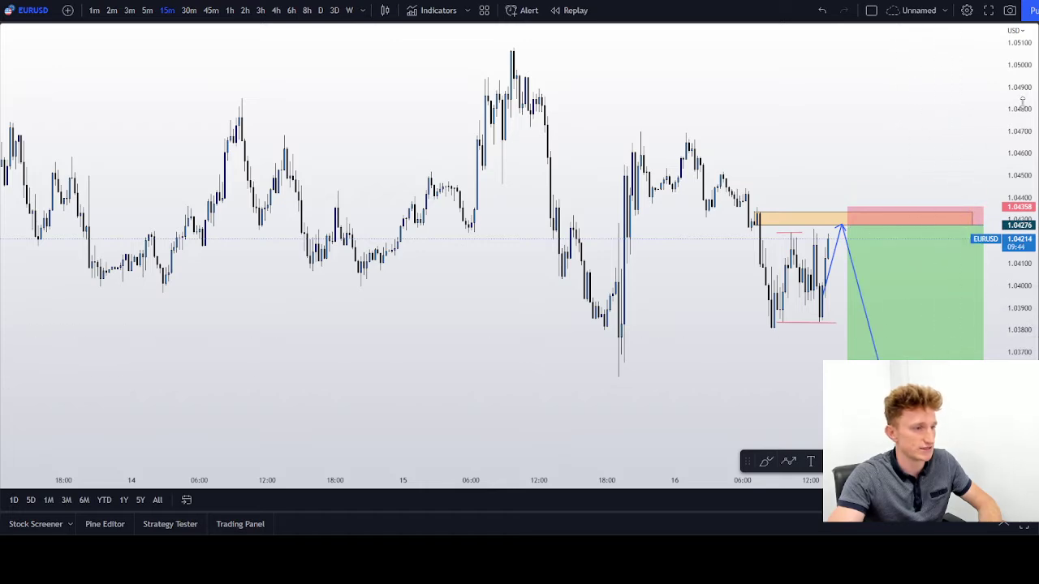
{"action": "left_click_drag", "start_coordinate": [1014, 150], "coordinate": [1012, 169]}
{"action": "scroll", "coordinate": [933, 131], "scroll_direction": "down", "scroll_amount": 2}
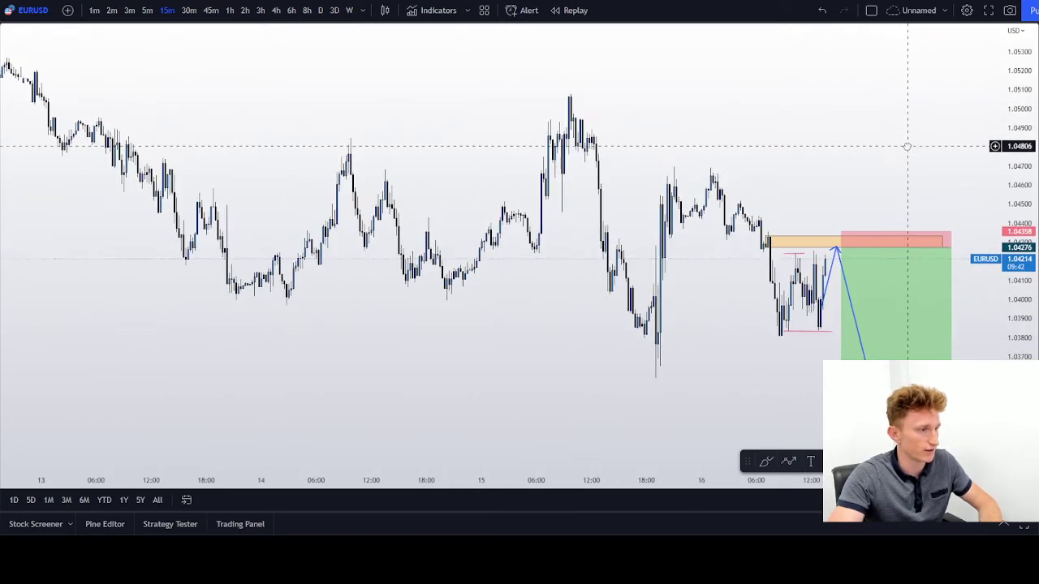
{"action": "scroll", "coordinate": [834, 278], "scroll_direction": "up", "scroll_amount": 1}
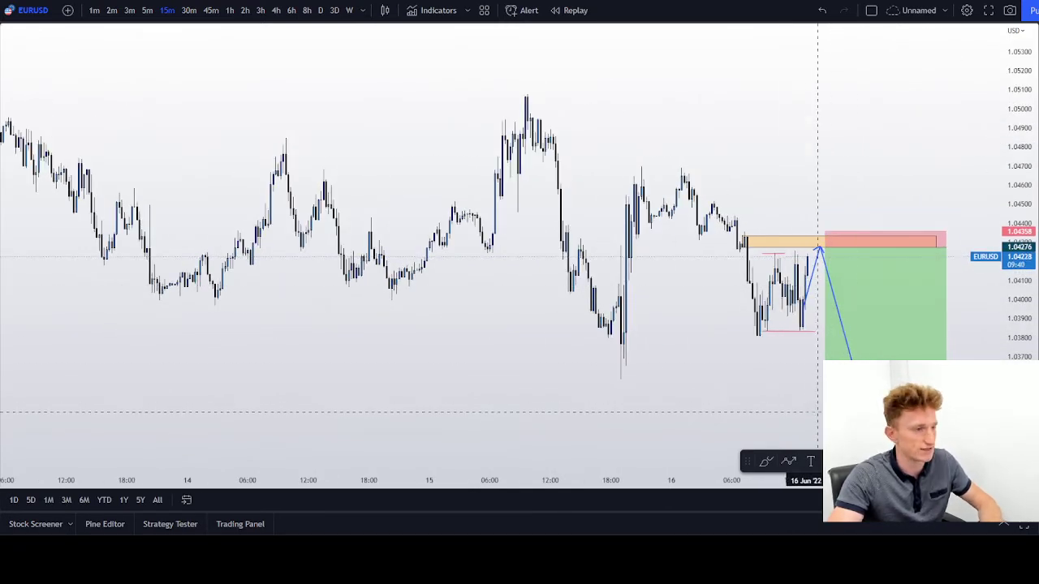
- Switch EURUSD to the weekly timeframe, with all drawings hidden, and examine the May and June candles
{"action": "left_click", "coordinate": [349, 11]}
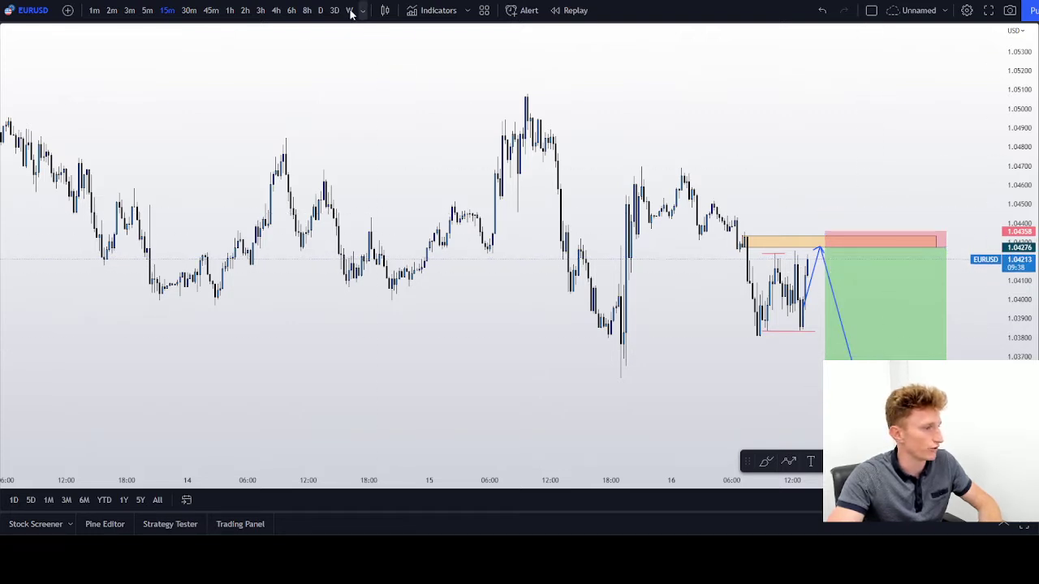
{"action": "scroll", "coordinate": [963, 262], "scroll_direction": "up", "scroll_amount": 15}
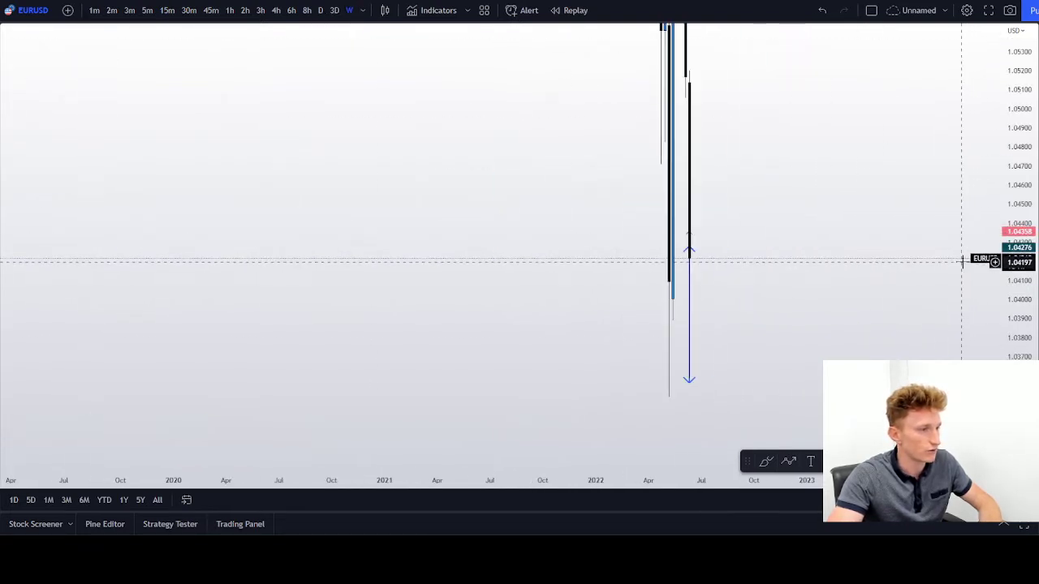
{"action": "left_click_drag", "start_coordinate": [299, 327], "coordinate": [638, 328]}
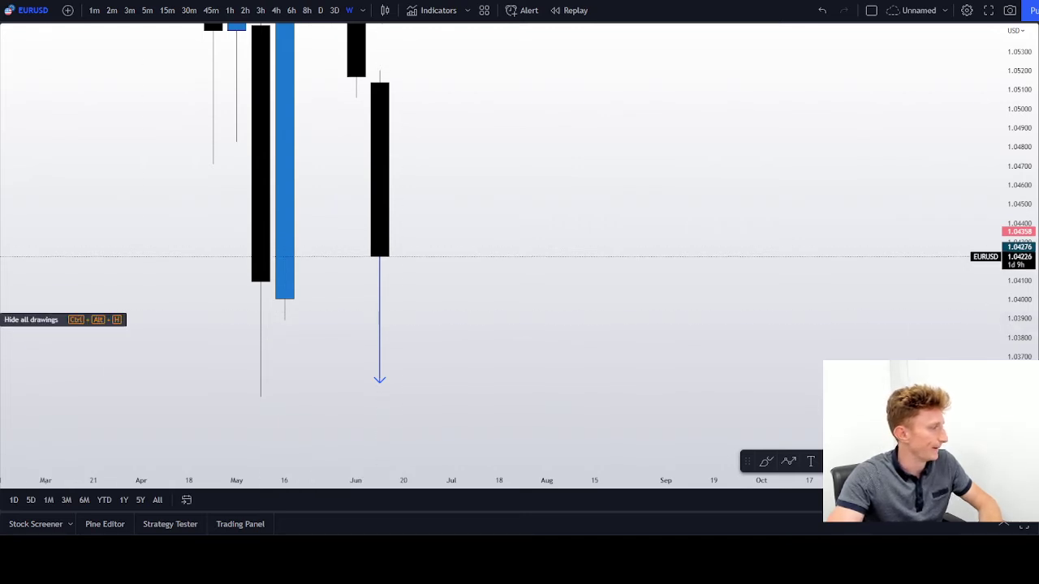
{"action": "left_click", "coordinate": [2, 324]}
{"action": "left_click_drag", "start_coordinate": [1028, 237], "coordinate": [1020, 374]}
{"action": "left_click_drag", "start_coordinate": [467, 271], "coordinate": [637, 339]}
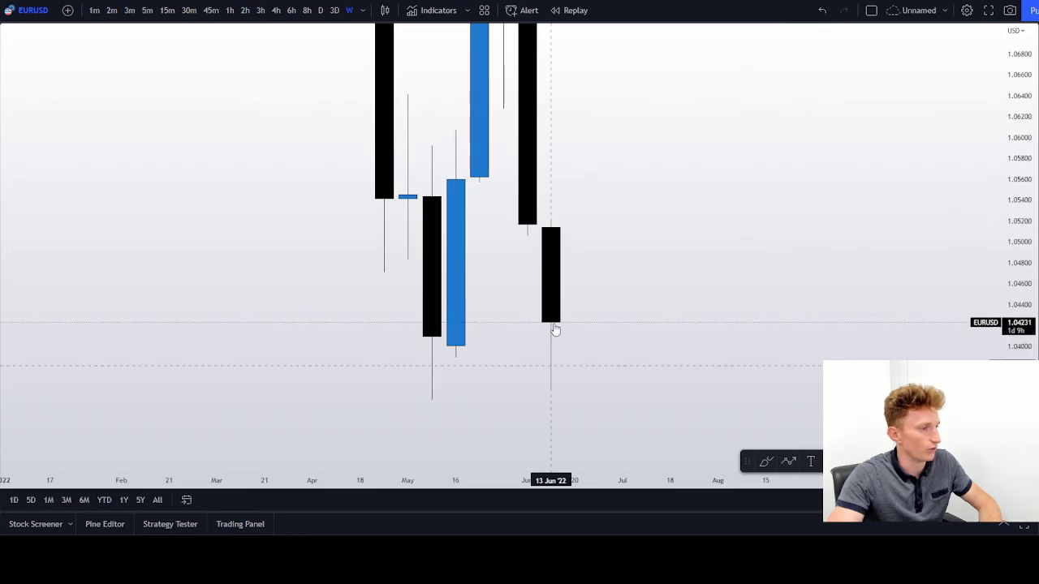
- Examine the EURUSD daily candles from April to mid-June
{"action": "left_click", "coordinate": [321, 10]}
{"action": "scroll", "coordinate": [687, 287], "scroll_direction": "down", "scroll_amount": 4}
{"action": "left_click_drag", "start_coordinate": [821, 360], "coordinate": [815, 342]}
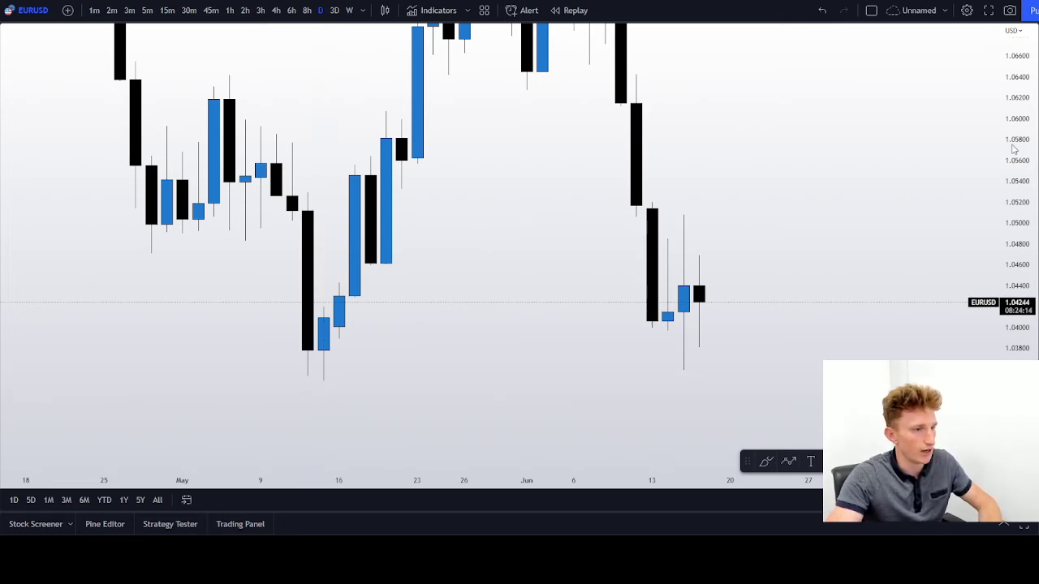
{"action": "scroll", "coordinate": [990, 294], "scroll_direction": "down", "scroll_amount": 3}
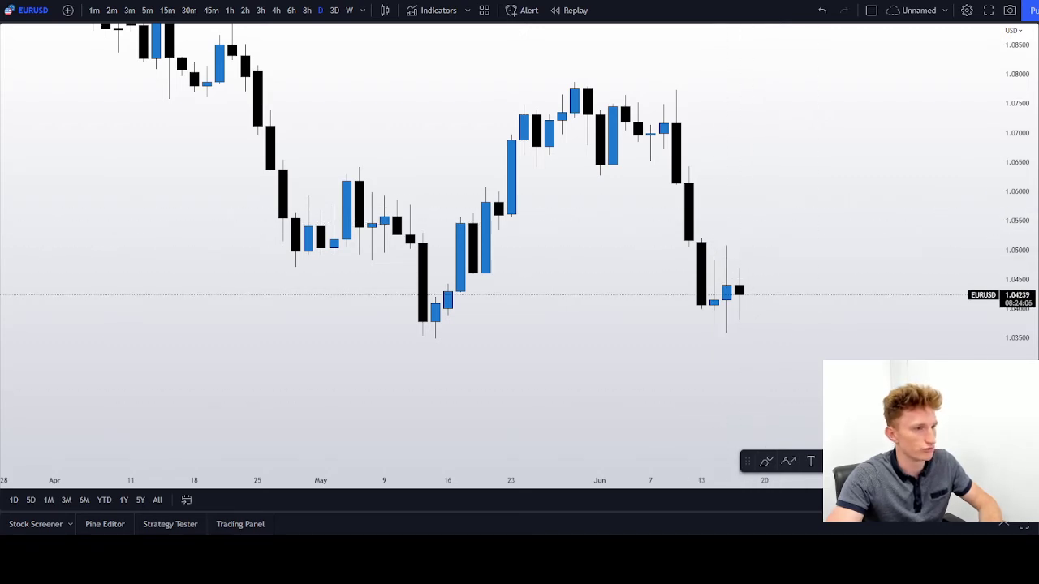
- Reopen the watchlist and examine the DXY daily chart for comparison with EURUSD
{"action": "left_click", "coordinate": [1035, 38]}
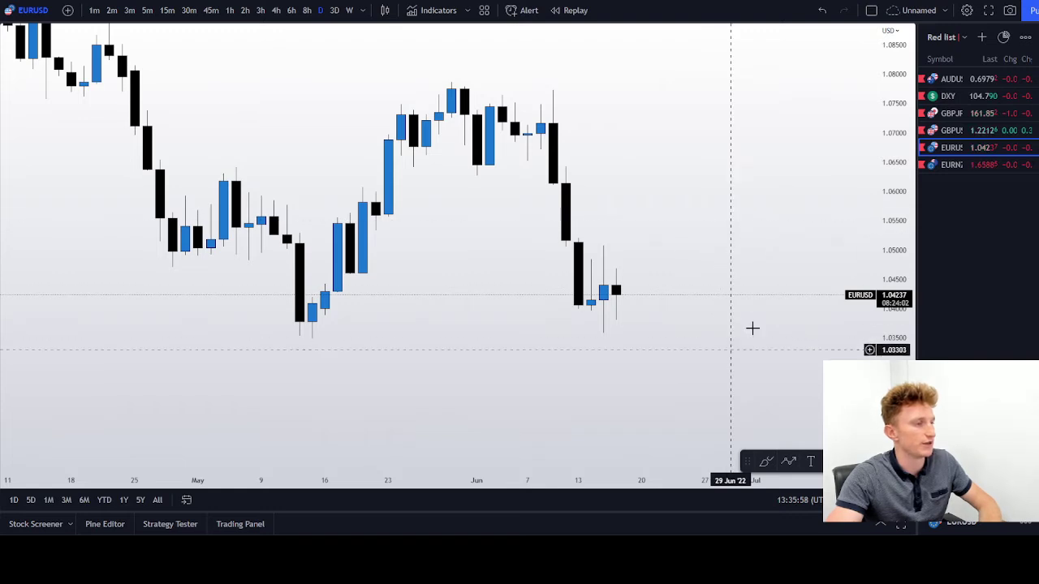
{"action": "left_click", "coordinate": [946, 96]}
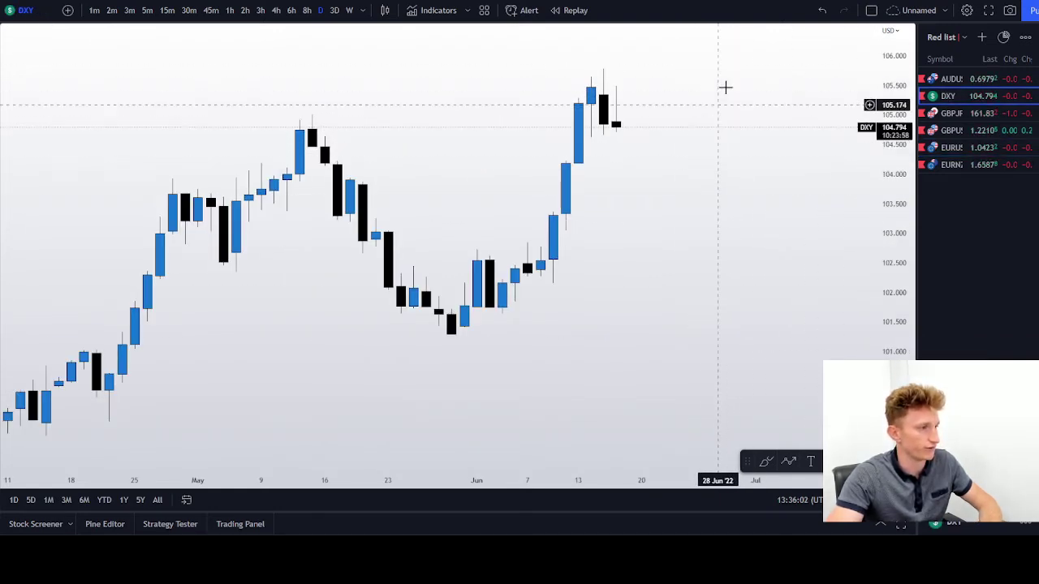
{"action": "scroll", "coordinate": [729, 140], "scroll_direction": "down", "scroll_amount": 3}
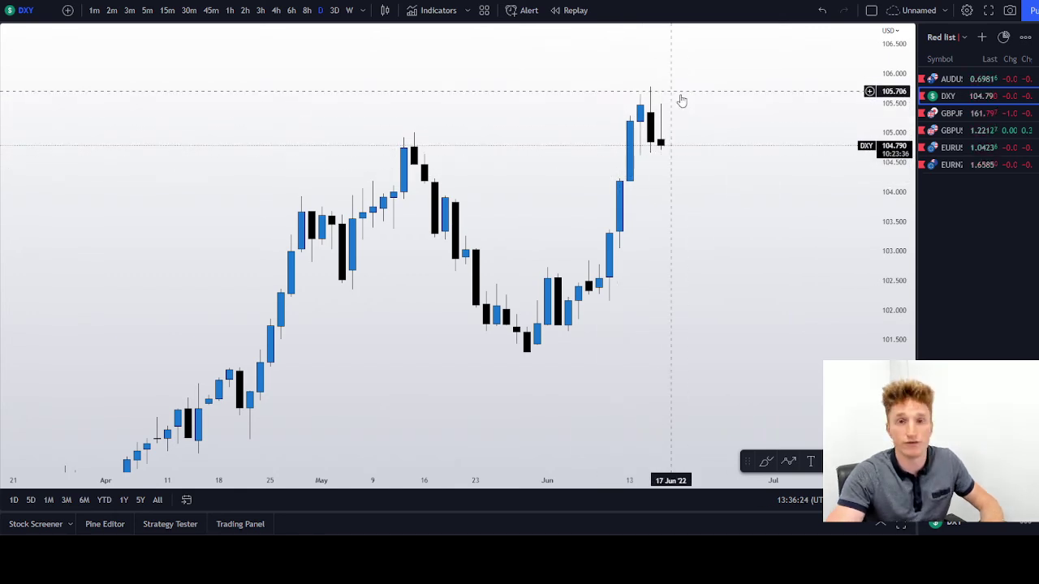
- Examine the 16 June price swings on the EURUSD 1-minute chart
{"action": "left_click", "coordinate": [978, 147]}
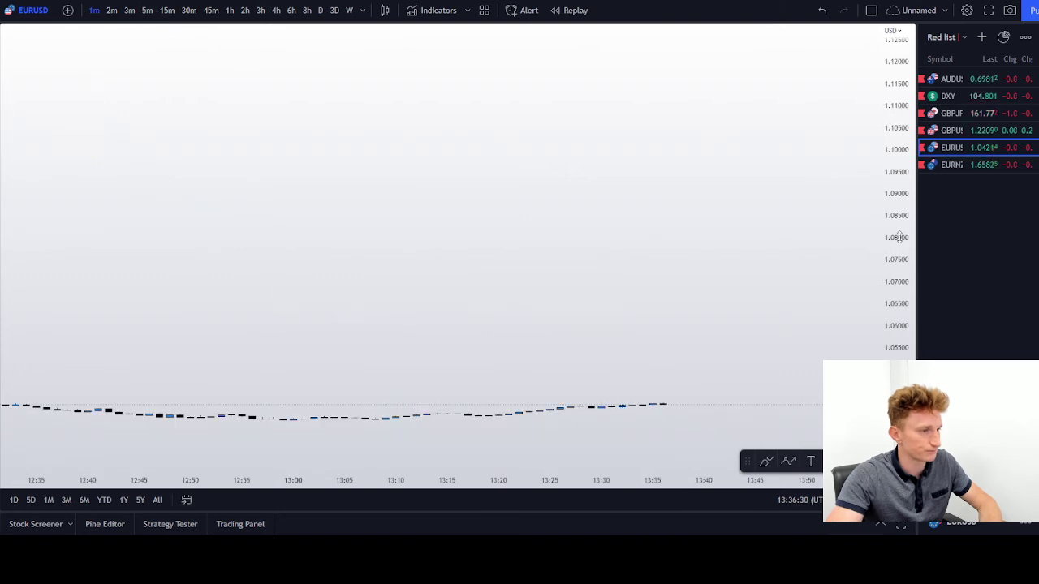
{"action": "scroll", "coordinate": [807, 241], "scroll_direction": "down", "scroll_amount": 10}
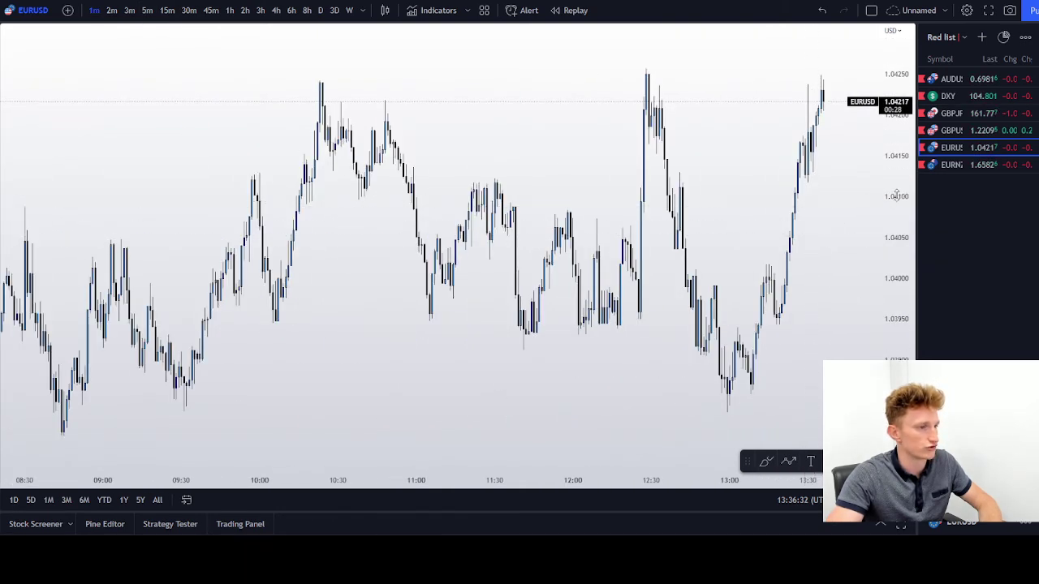
{"action": "scroll", "coordinate": [840, 243], "scroll_direction": "down", "scroll_amount": 3}
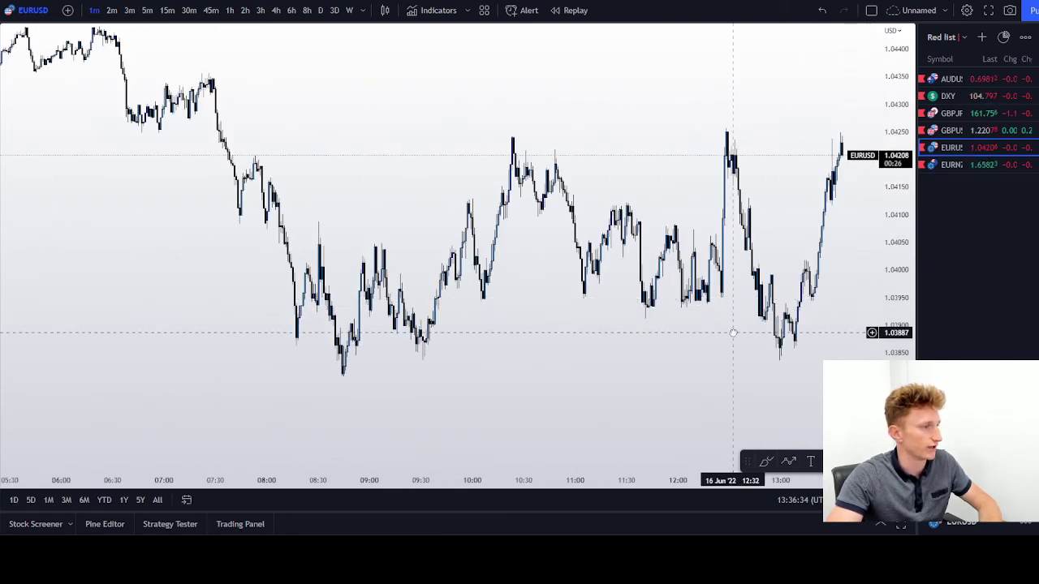
{"action": "left_click_drag", "start_coordinate": [726, 316], "coordinate": [522, 352]}
{"action": "scroll", "coordinate": [684, 292], "scroll_direction": "down", "scroll_amount": 3}
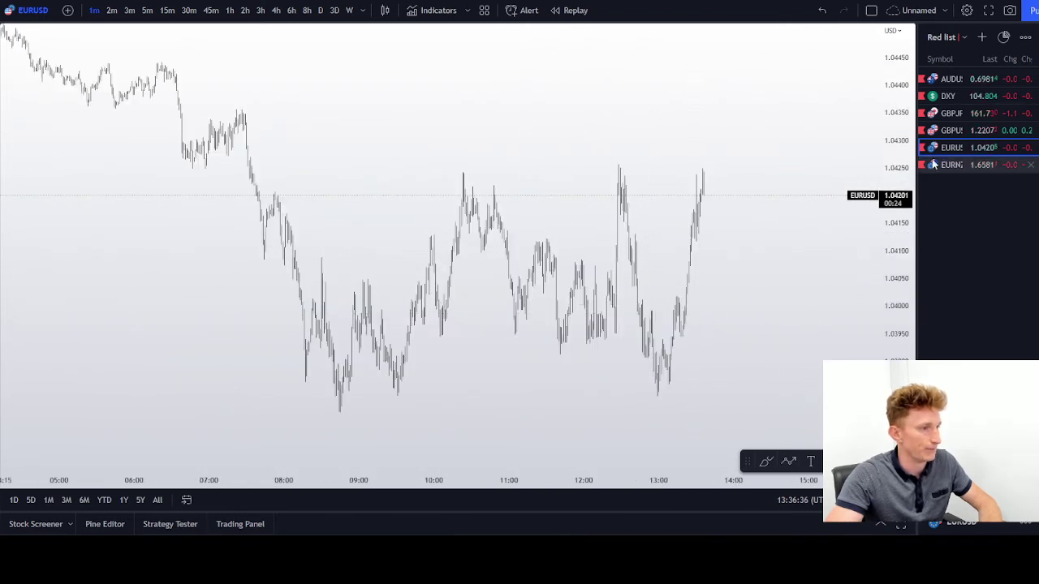
- Switch to the DXY 5-minute chart, fit the 15 and 16 June swings in view, and show all drawings again
{"action": "left_click", "coordinate": [954, 96]}
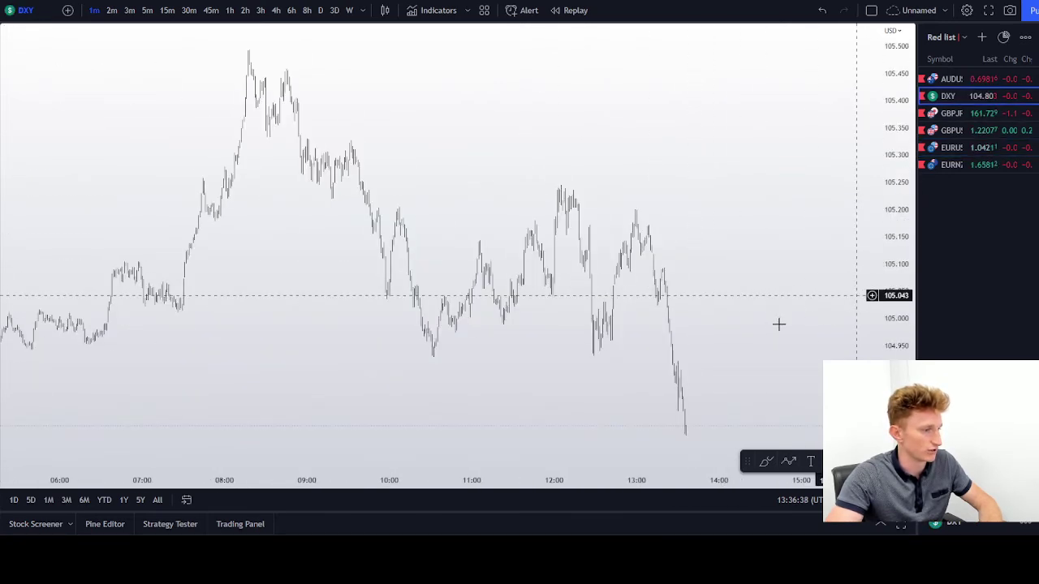
{"action": "left_click", "coordinate": [149, 11]}
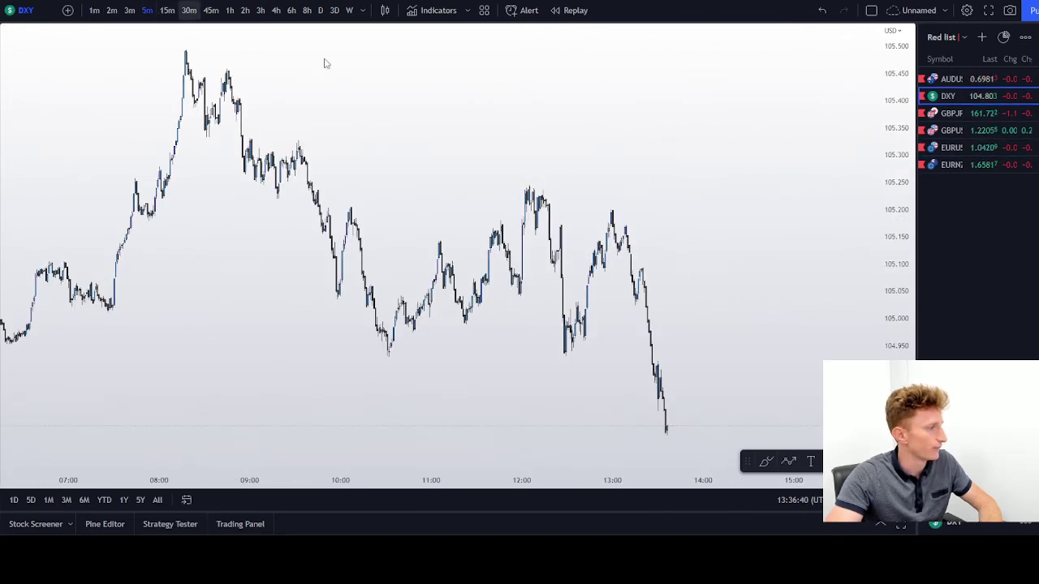
{"action": "left_click_drag", "start_coordinate": [891, 214], "coordinate": [878, 324]}
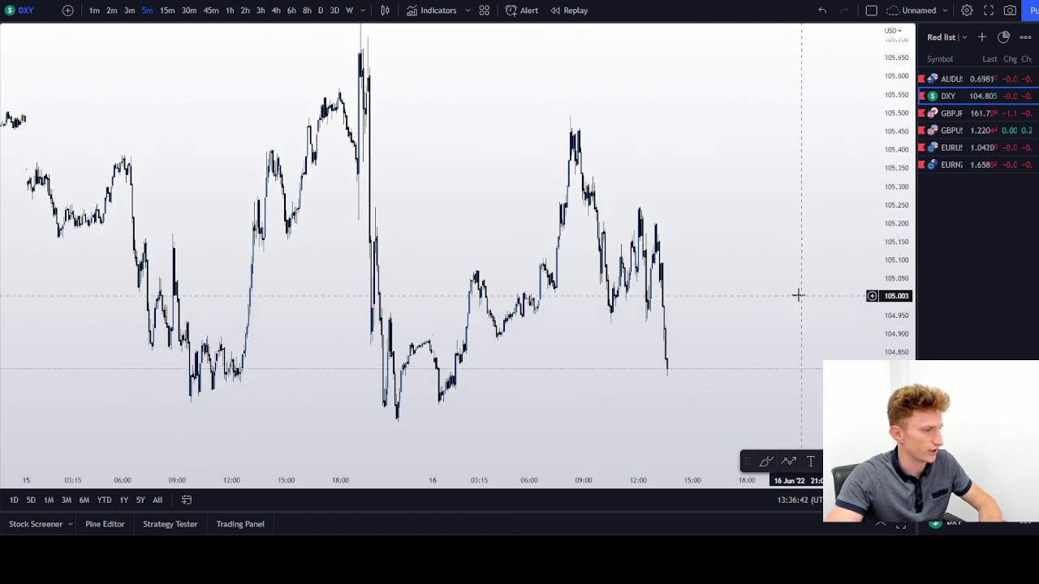
{"action": "scroll", "coordinate": [779, 325], "scroll_direction": "up", "scroll_amount": 1}
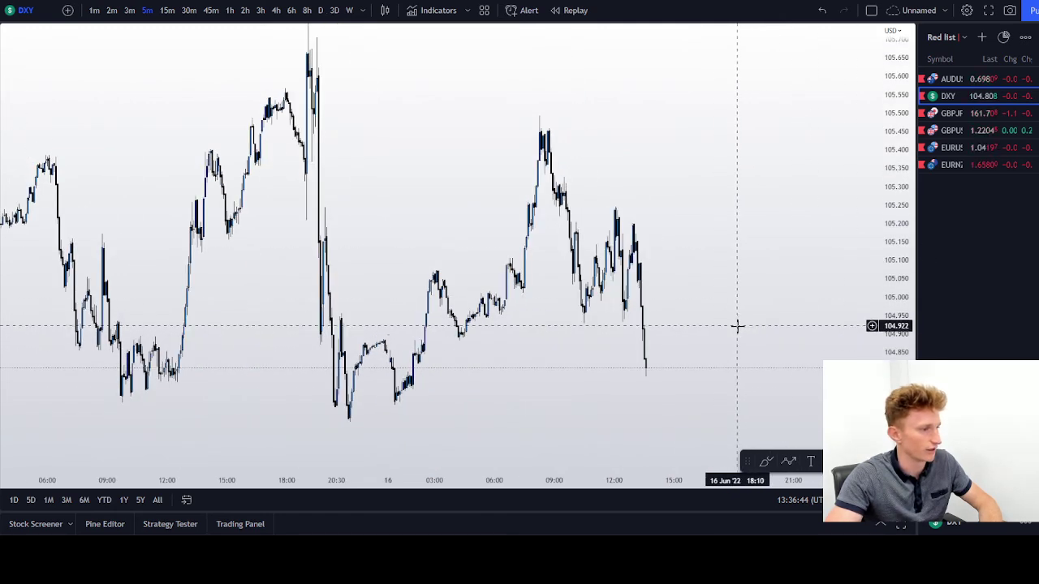
{"action": "left_click_drag", "start_coordinate": [738, 327], "coordinate": [788, 324]}
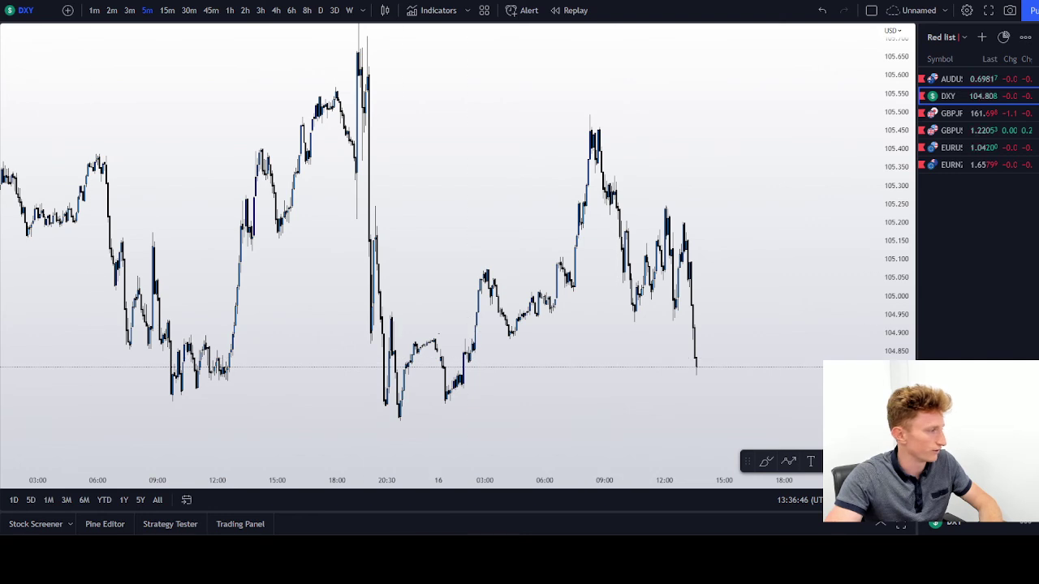
{"action": "key", "text": "ctrl+alt+h"}
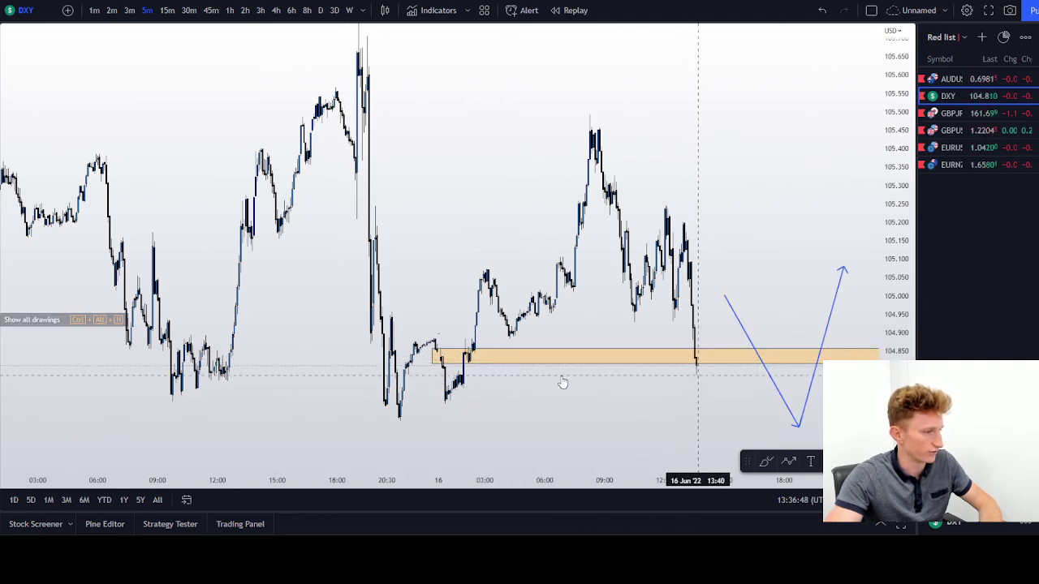